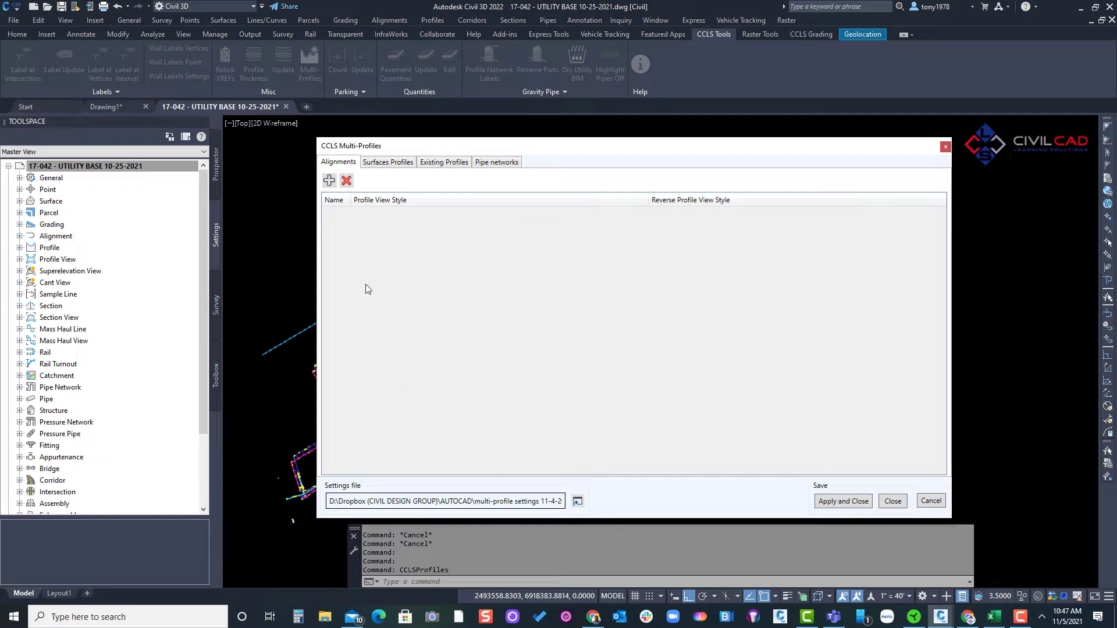
- Add an alignment entry to the multi-profile settings and set its name filter to SD-*
click(328, 180)
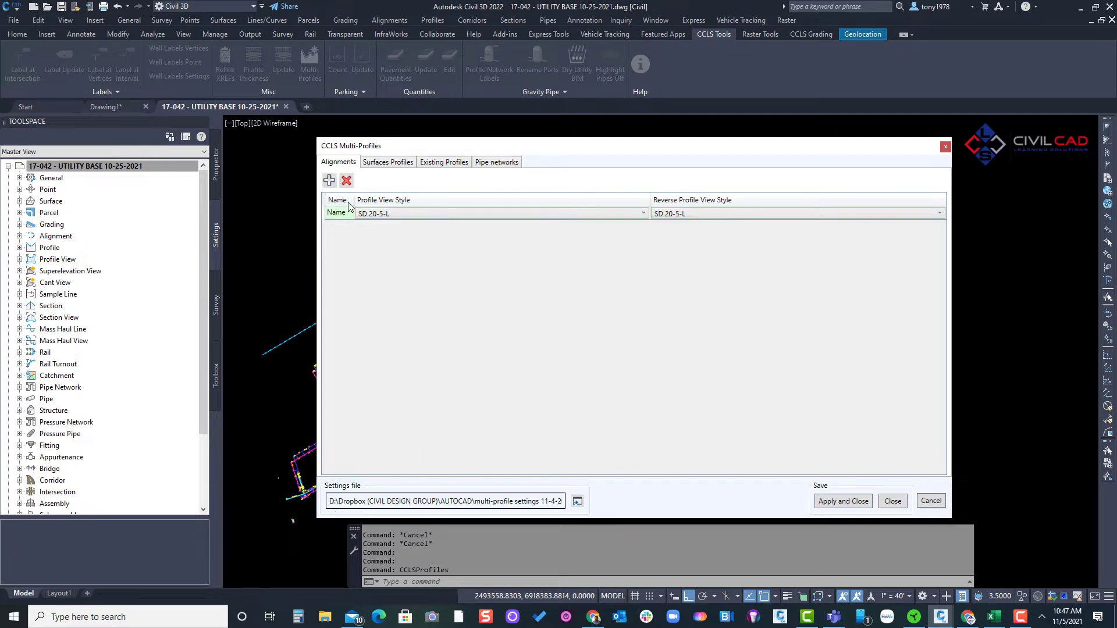
drag(350, 199, 373, 199)
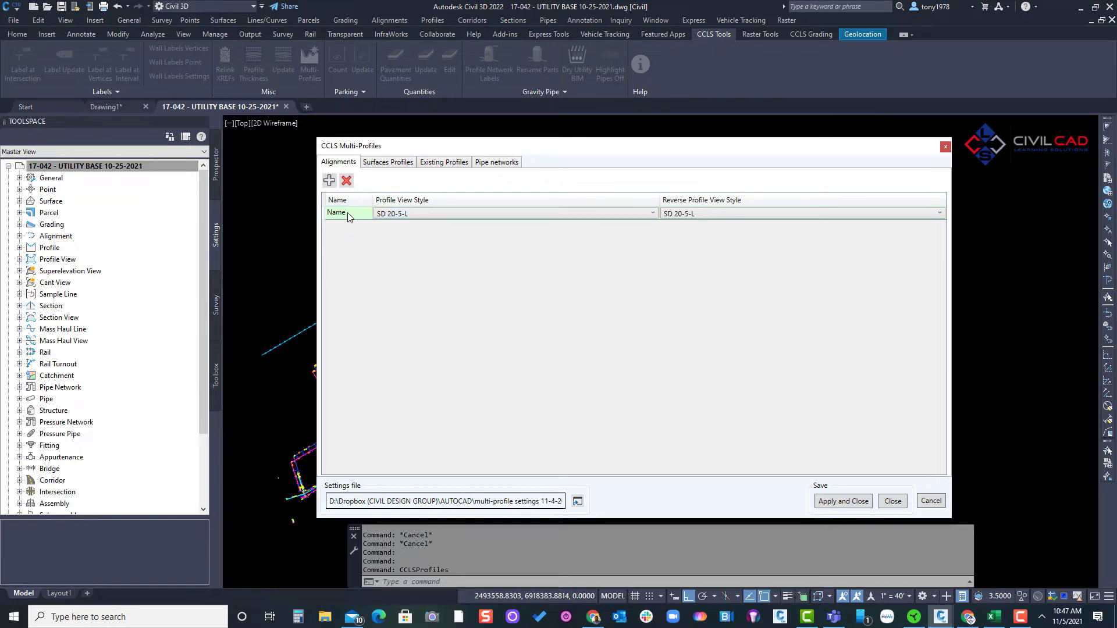
double_click(356, 214)
text(sd)
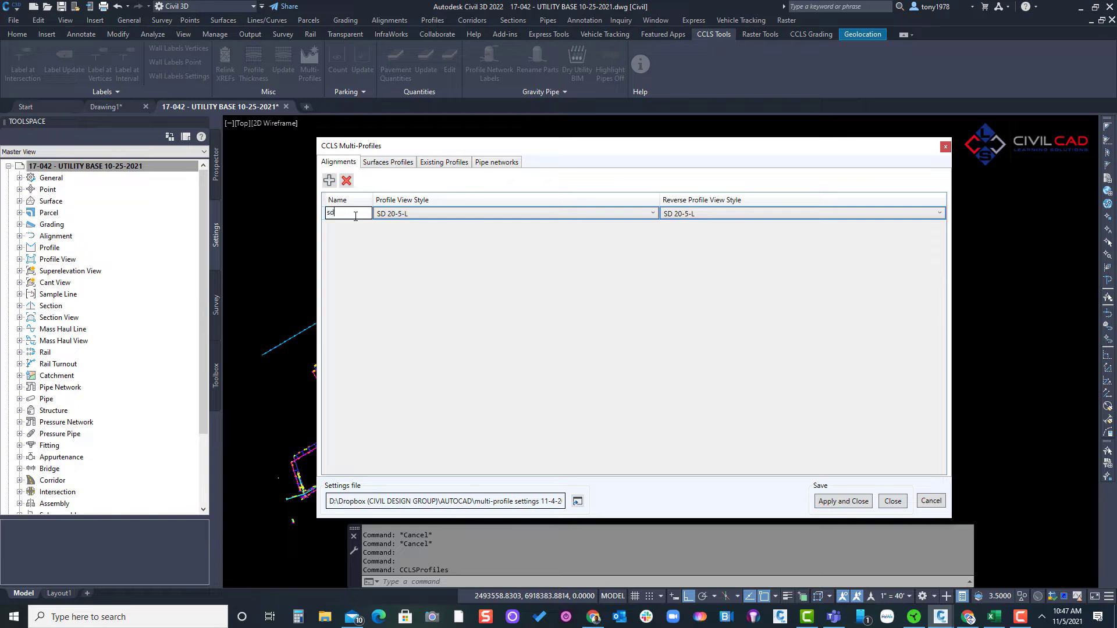
key(BackSpace)
text(SD-*)
- Set the SD-* alignment's profile view style to SD 40-4-L and its reverse profile view style to SD 40-4-R
click(416, 215)
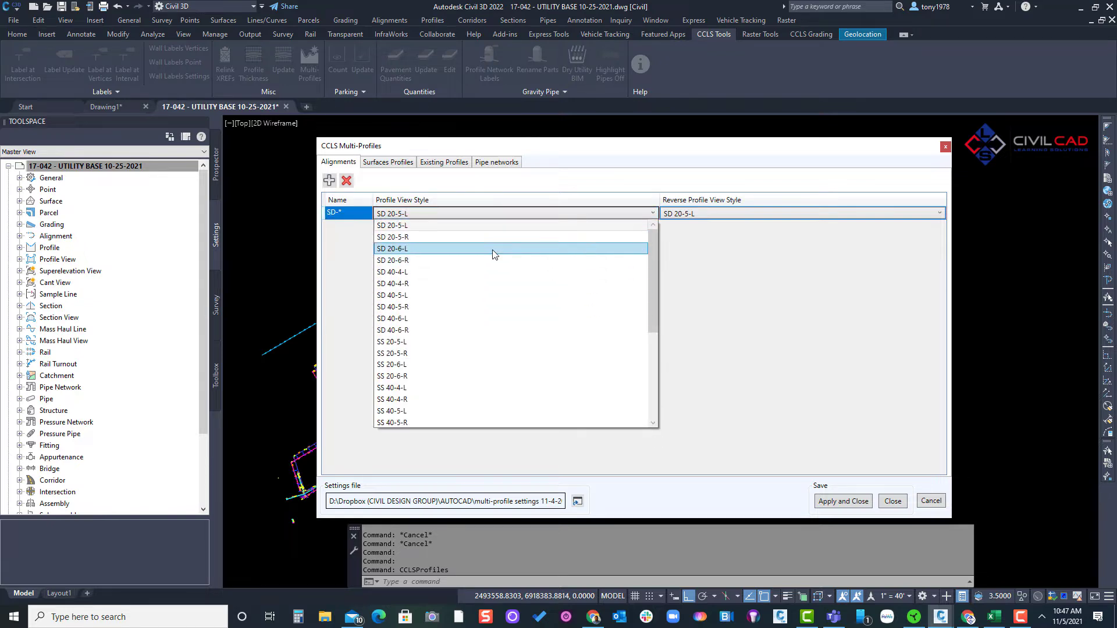
click(442, 272)
click(705, 215)
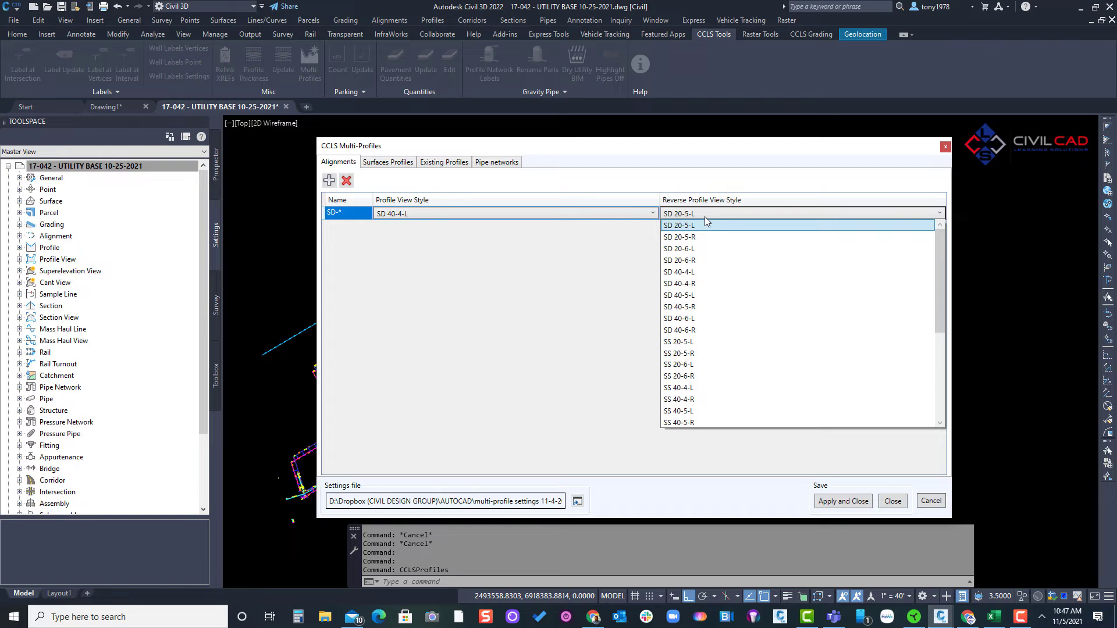
click(705, 284)
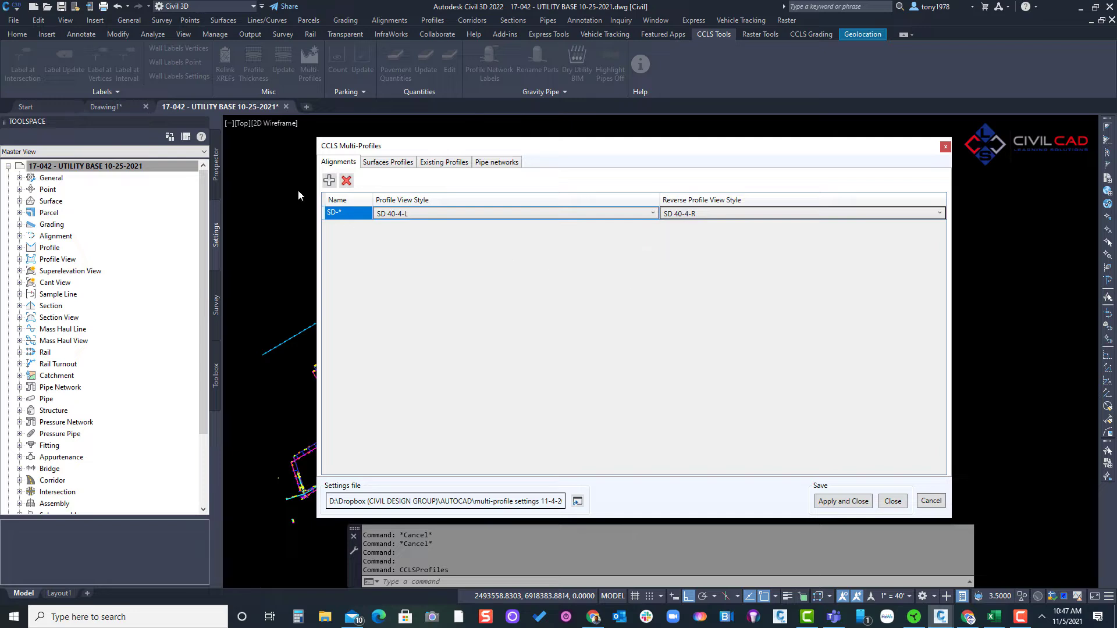
- Add a second alignment entry with the name filter SS-*
click(329, 181)
click(347, 227)
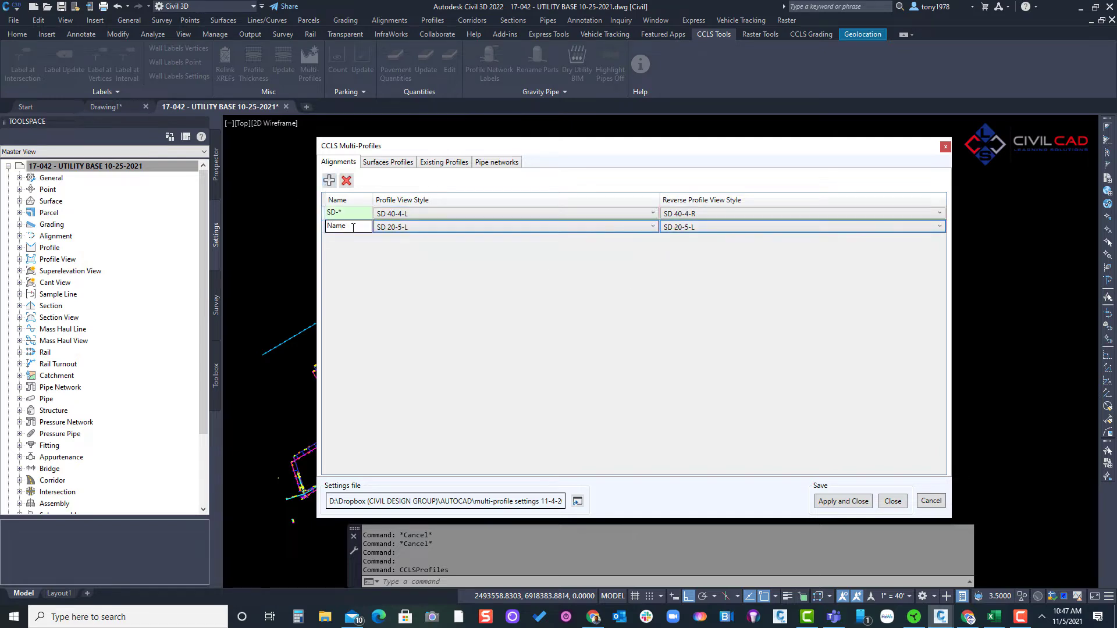
double_click(353, 228)
text(SS-*)
- Assign profile view style SS 40-4-L and reverse profile view style SS 40-4-R to the SS-* alignment entry
click(421, 228)
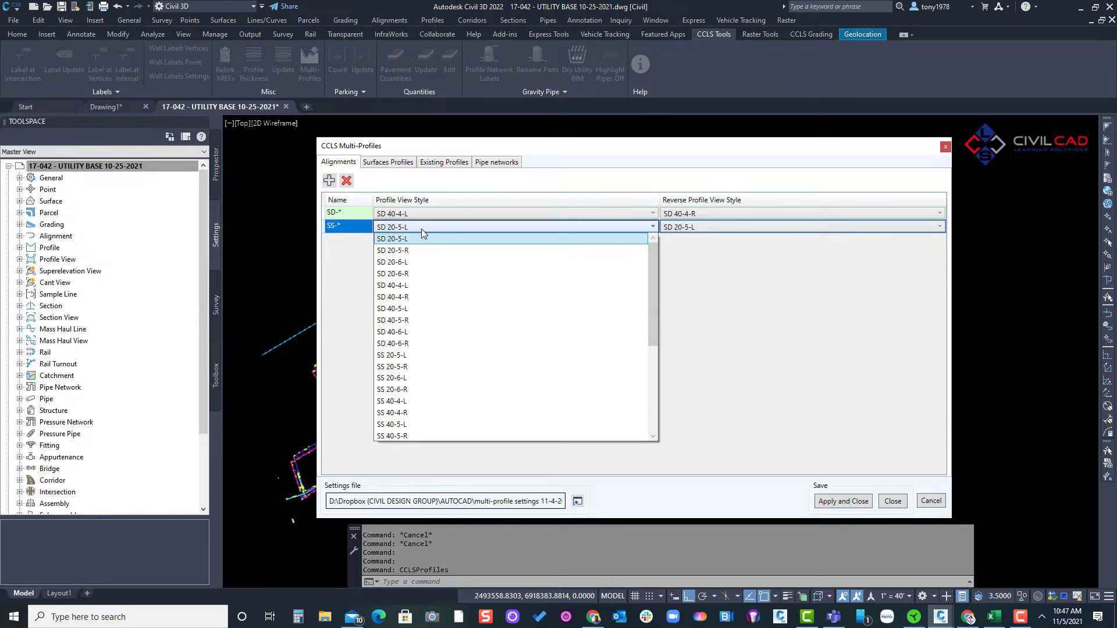
scroll(431, 324, down, 1)
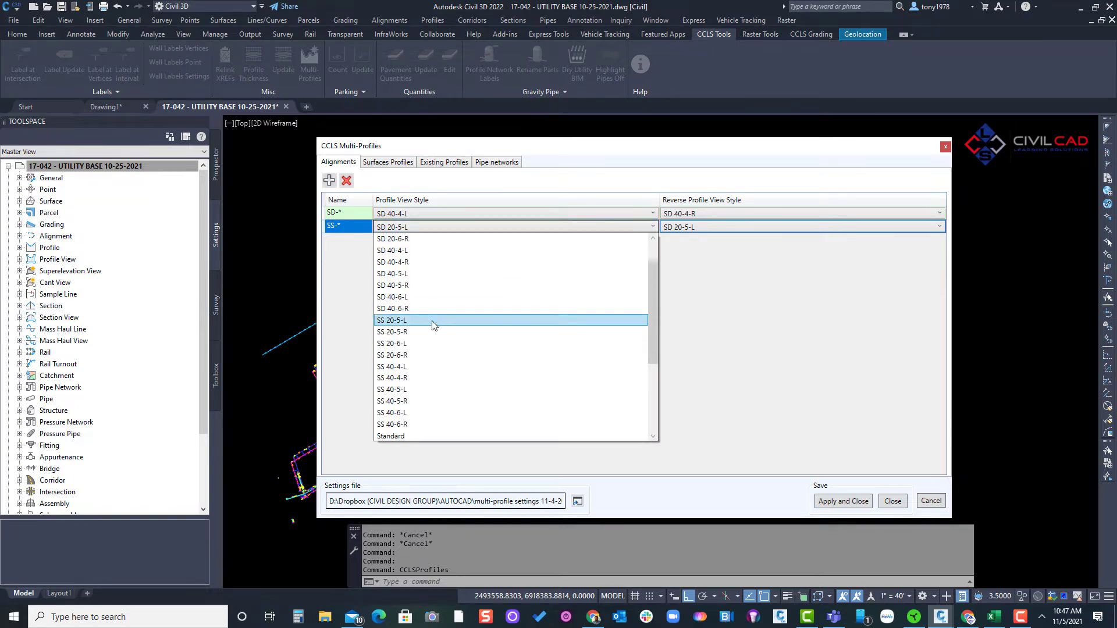
click(412, 368)
click(693, 228)
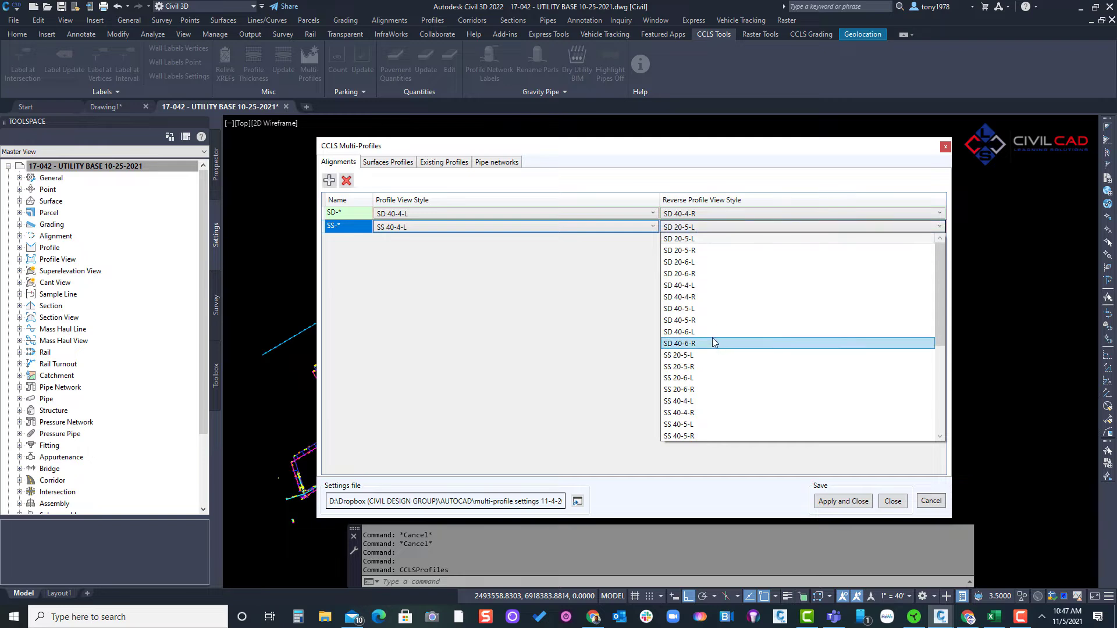
click(698, 412)
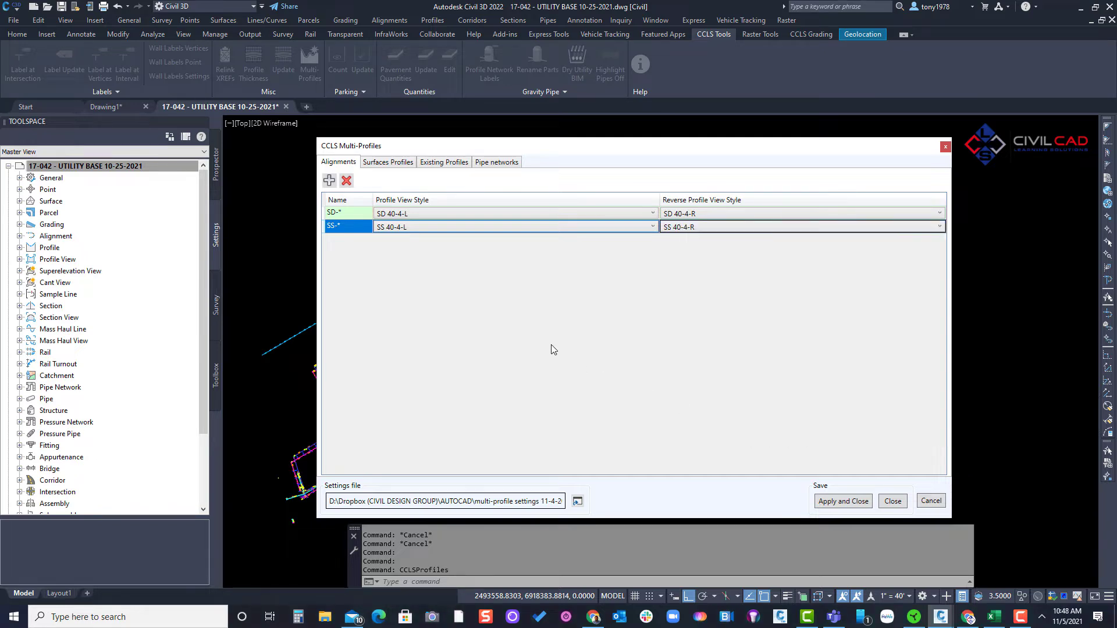
- Add a third alignment entry with the name filter WL-*
click(329, 180)
click(354, 240)
click(355, 240)
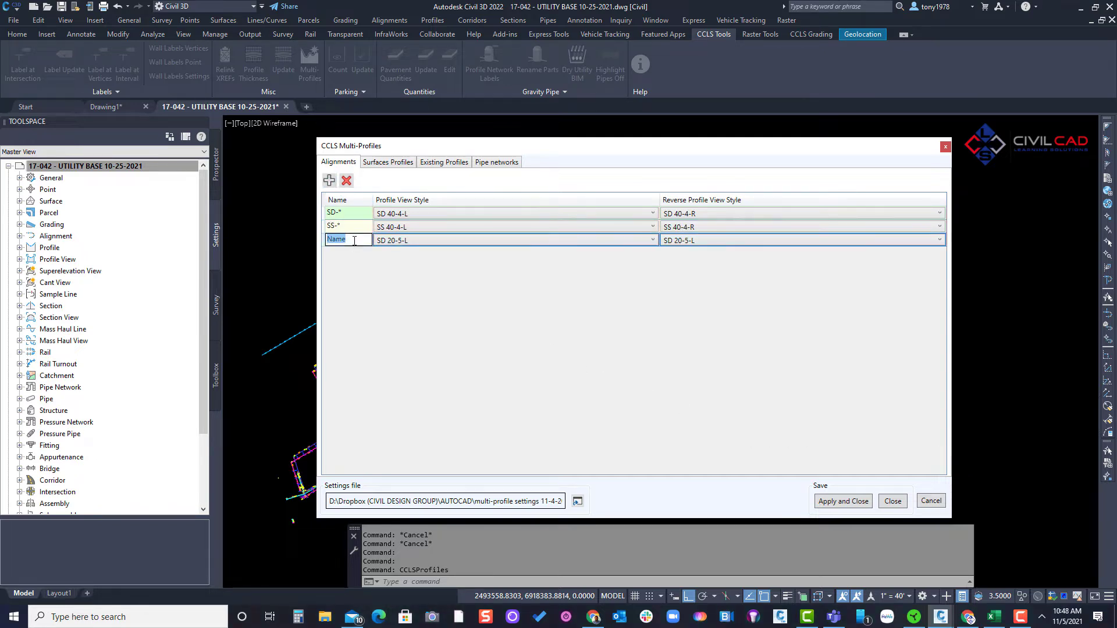
text(WL-*)
- Give the WL-* alignment entry the profile view style WL 40-4-L and the reverse style WL 40-4-R
click(396, 241)
scroll(442, 338, down, 3)
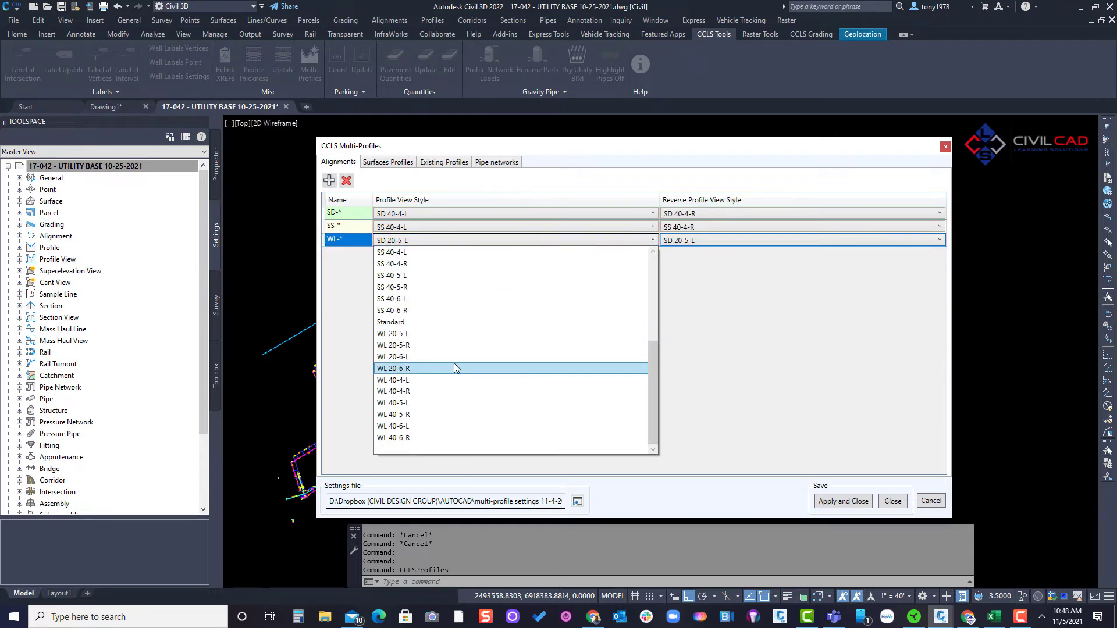
click(421, 381)
click(698, 242)
scroll(725, 347, down, 3)
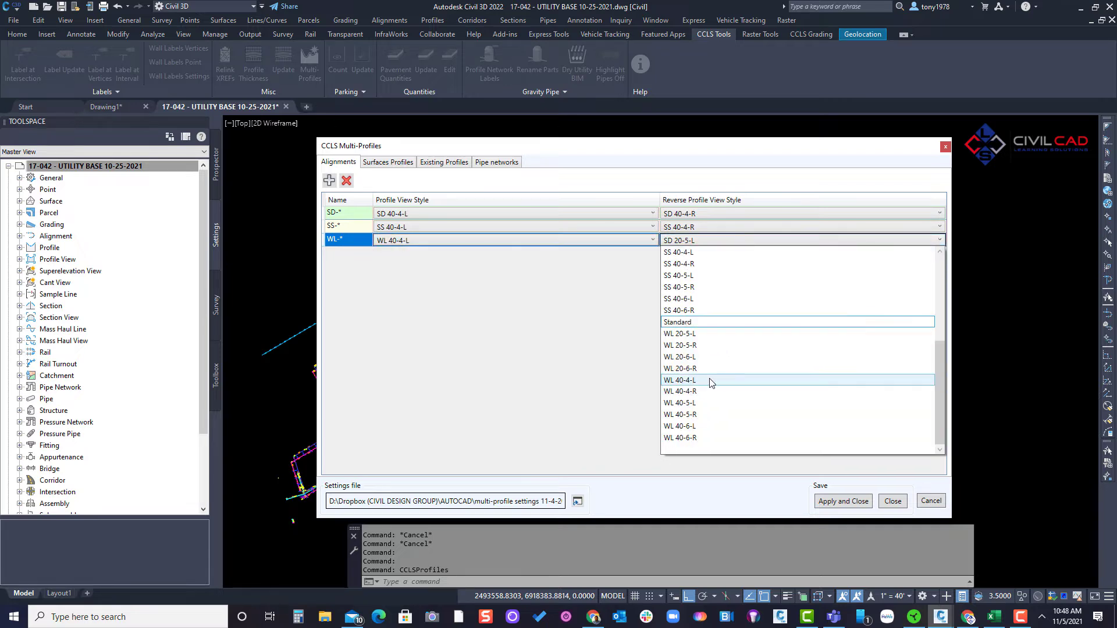
click(691, 391)
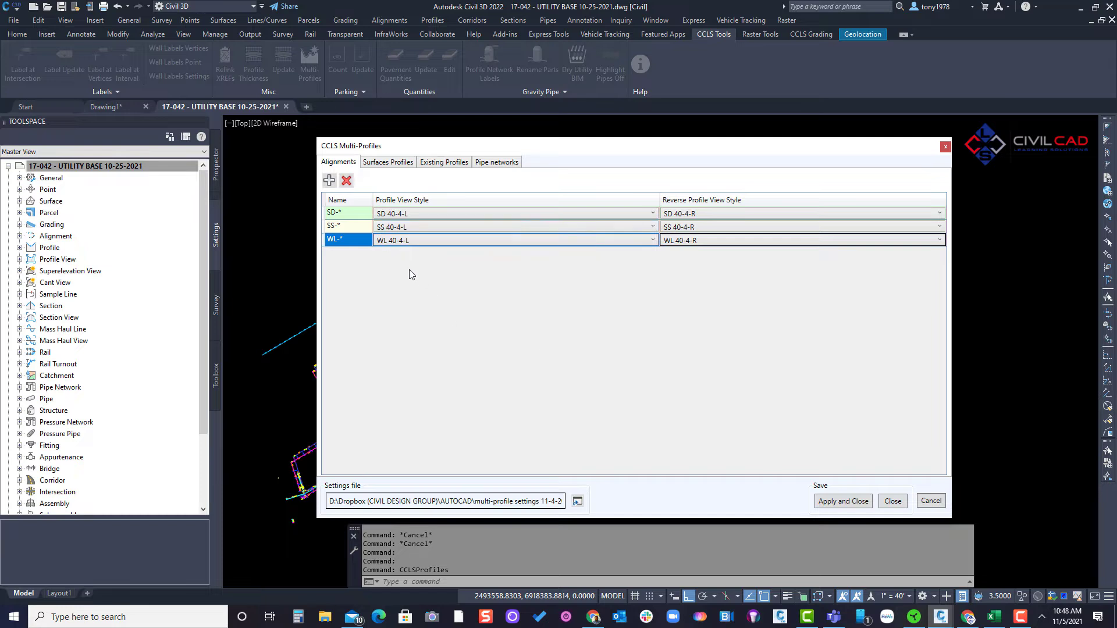
- Add a surface profile entry with the surface name filter *-EG
click(391, 165)
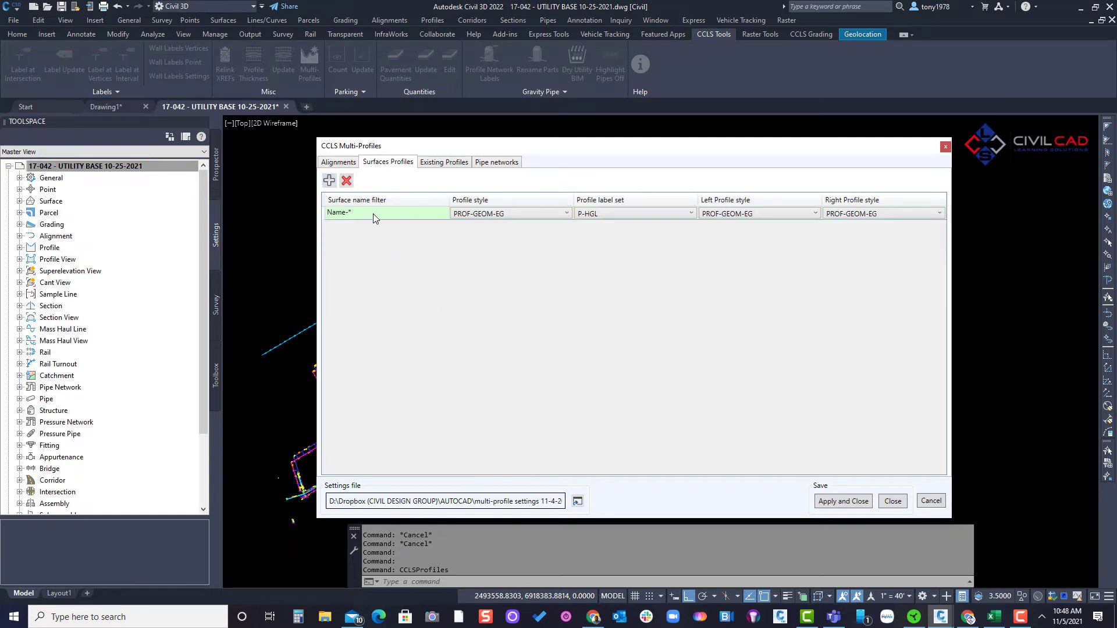
click(374, 214)
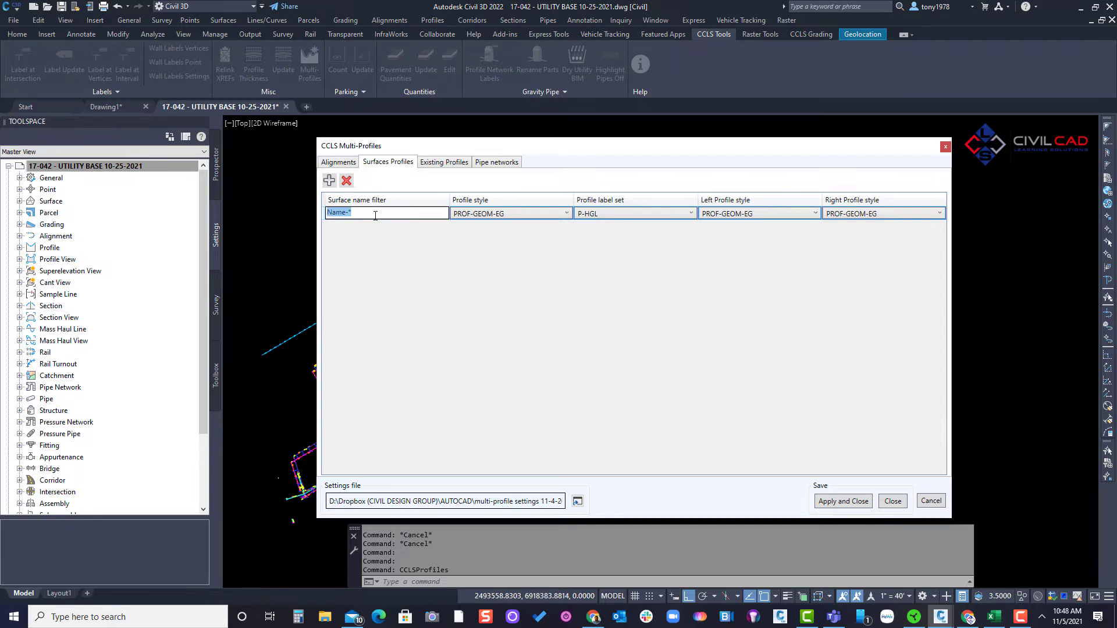
text(*-EG)
- Set the profile label set and the left and right profile styles of the *-EG surface entry to Standard
click(628, 214)
click(602, 273)
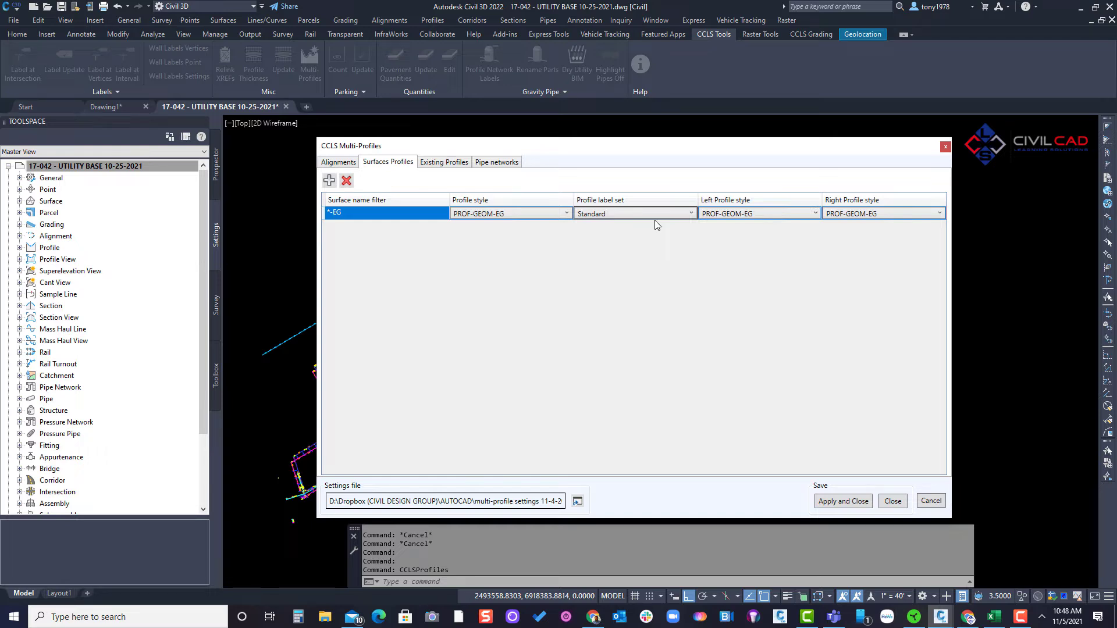
click(744, 214)
click(745, 284)
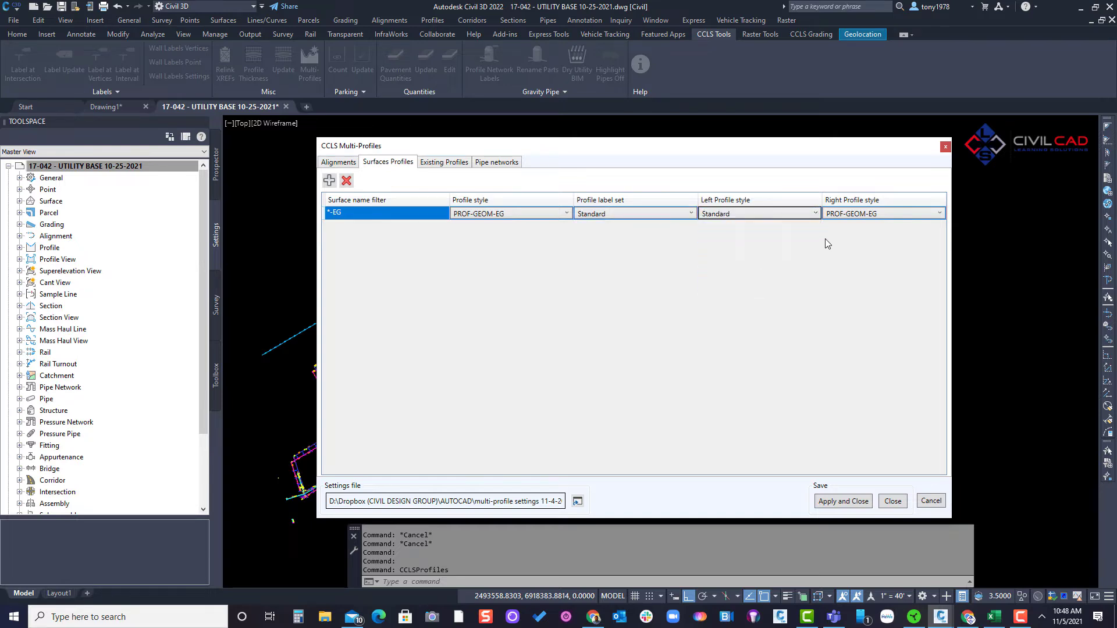
click(843, 216)
click(826, 284)
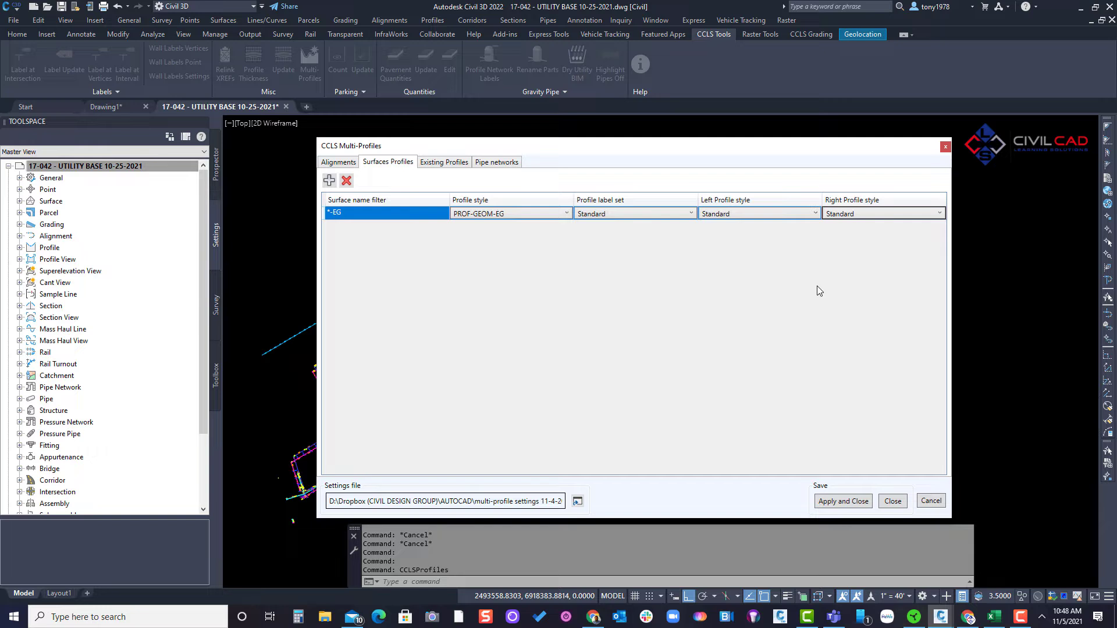
- Add a second surface profile entry with the name filter *-PG and the profile style PROF-GEOM-PG
click(330, 180)
click(356, 227)
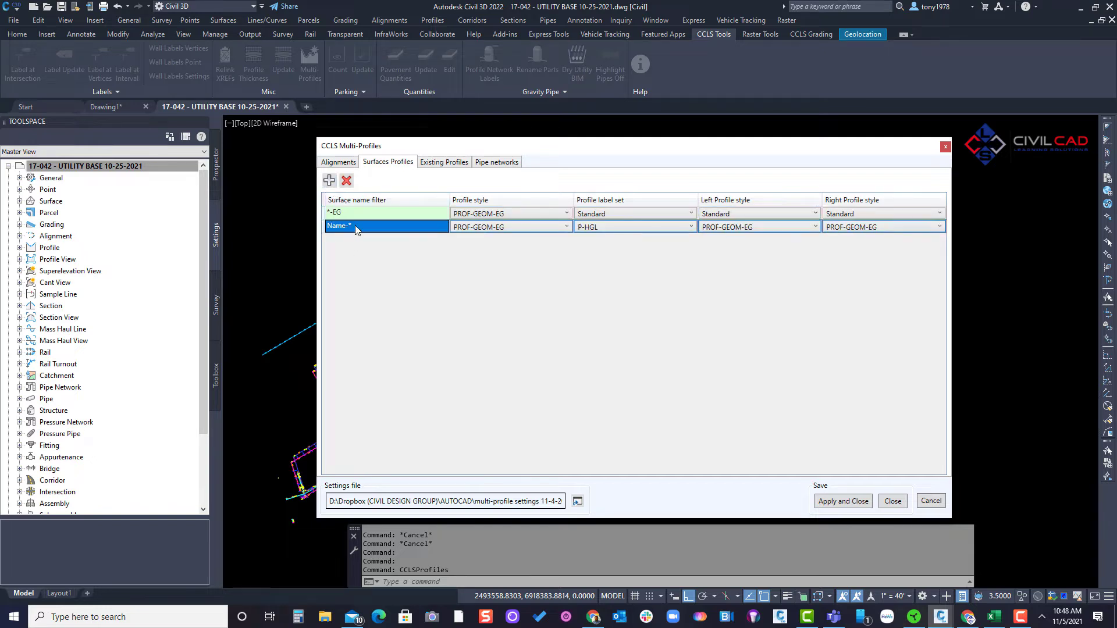
click(356, 227)
text(*-)
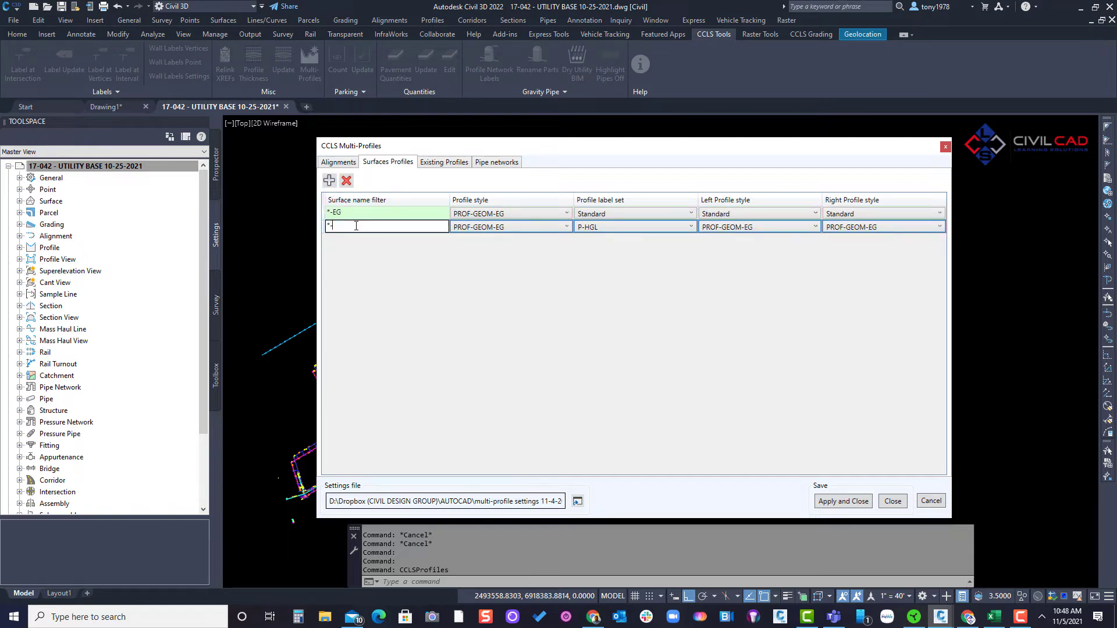
text(PG)
click(518, 226)
click(512, 285)
- Use Standard for the *-PG surface entry's profile label set and its left and right profile styles
click(624, 227)
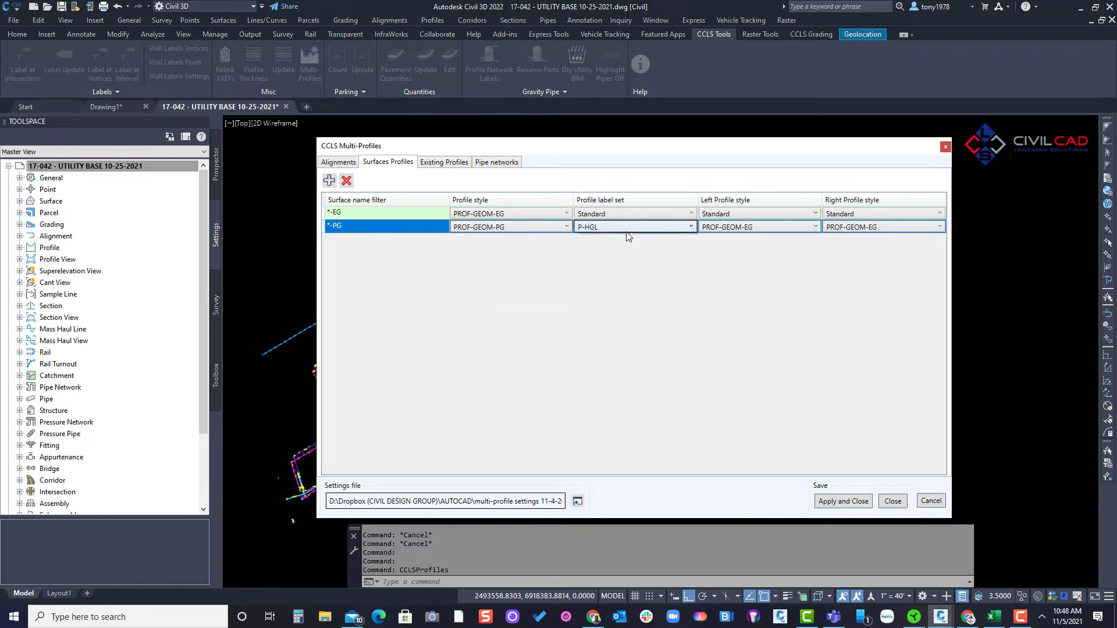
click(624, 285)
click(760, 227)
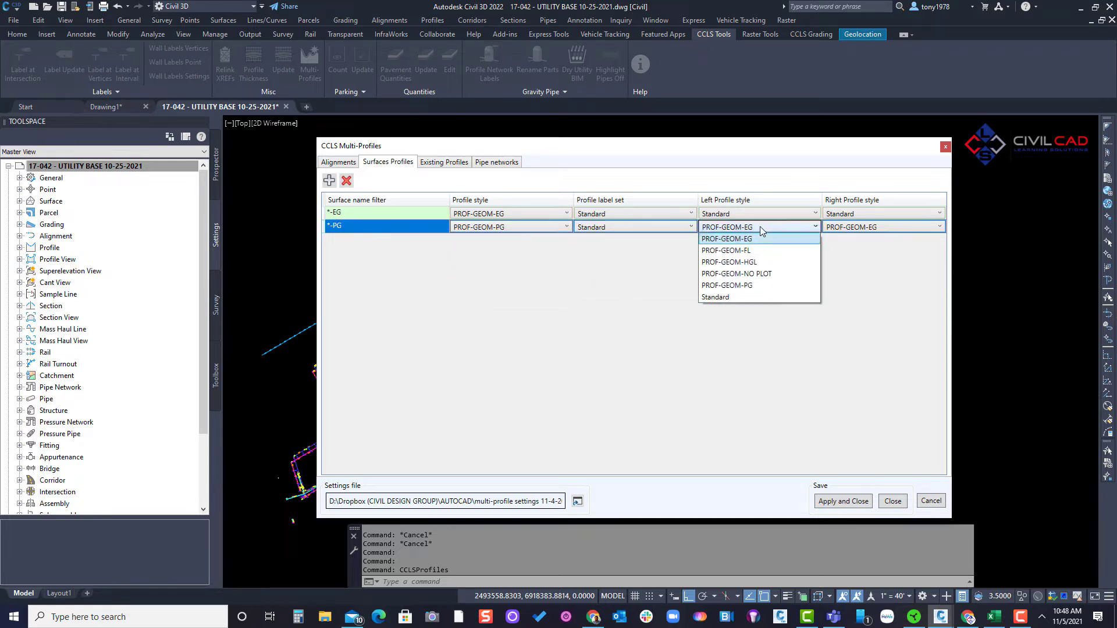
click(743, 296)
click(878, 227)
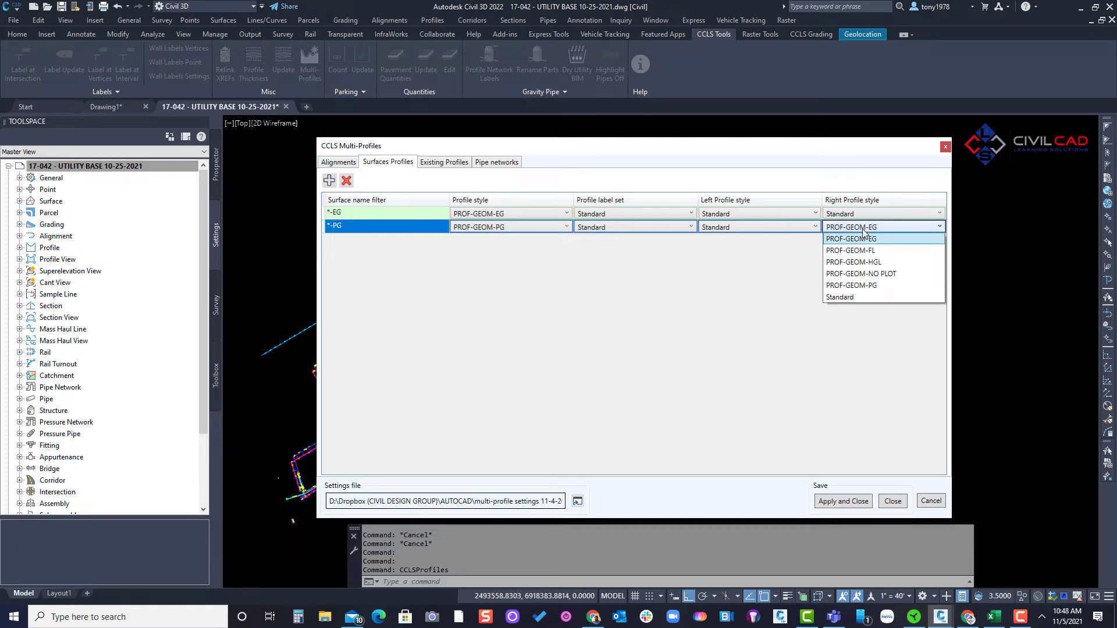
click(857, 297)
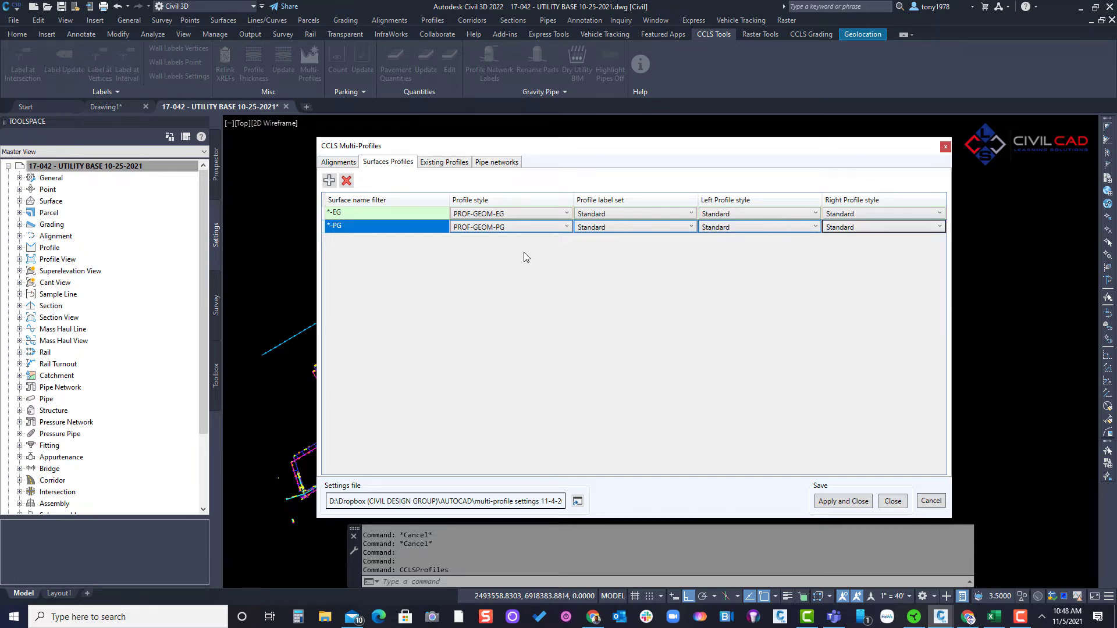
- Leave the existing profiles settings empty and add a pipe network entry with the name filter SS-*
click(432, 164)
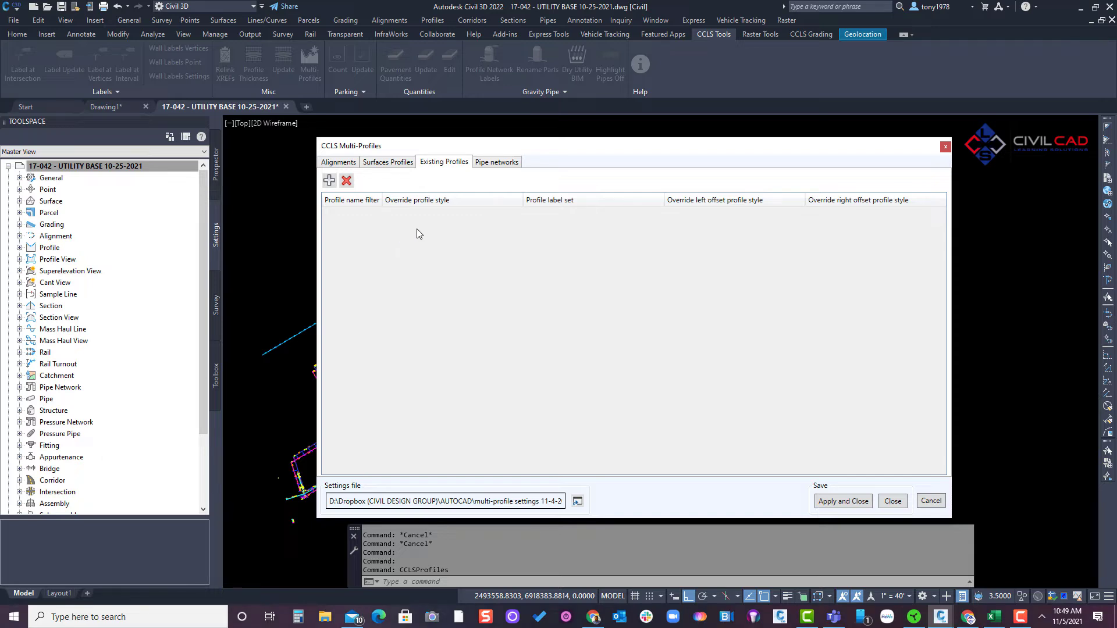
click(483, 162)
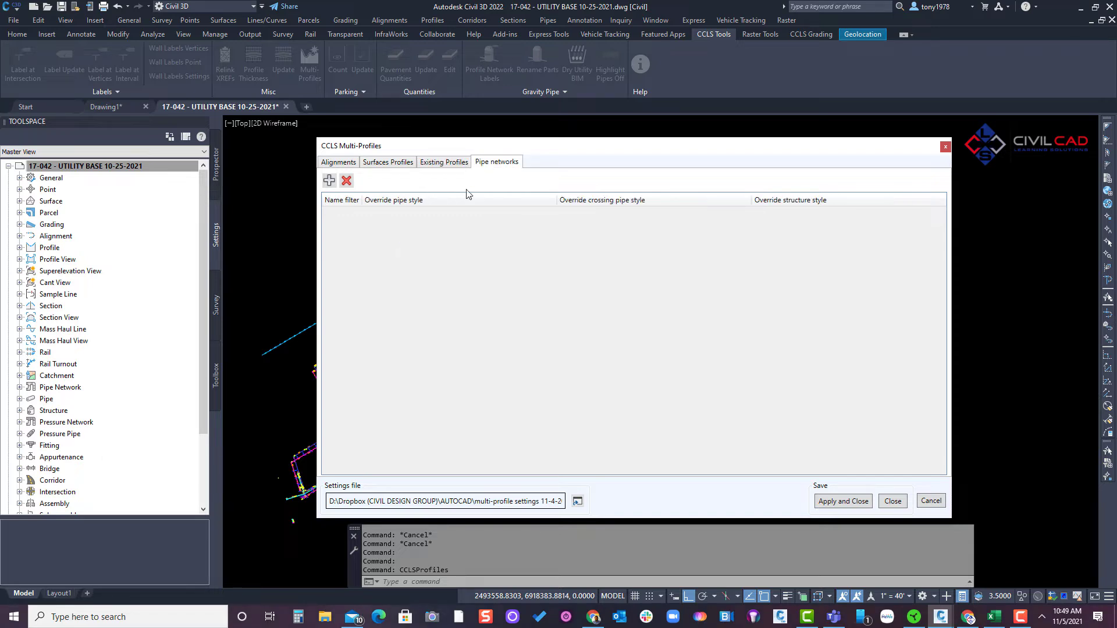
click(329, 180)
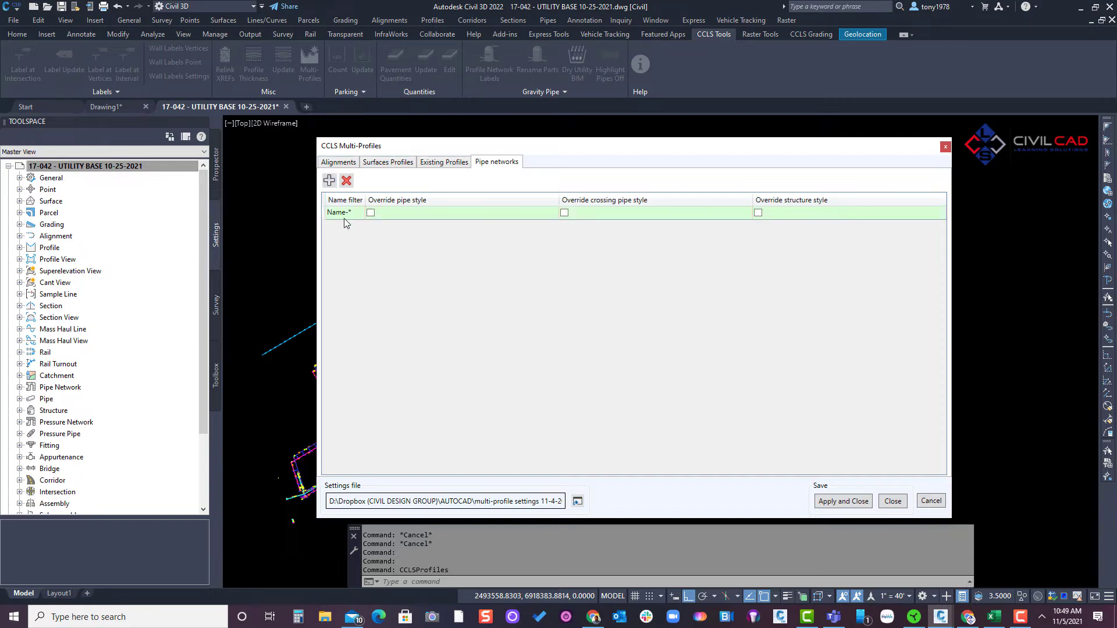
drag(365, 199, 390, 200)
click(369, 213)
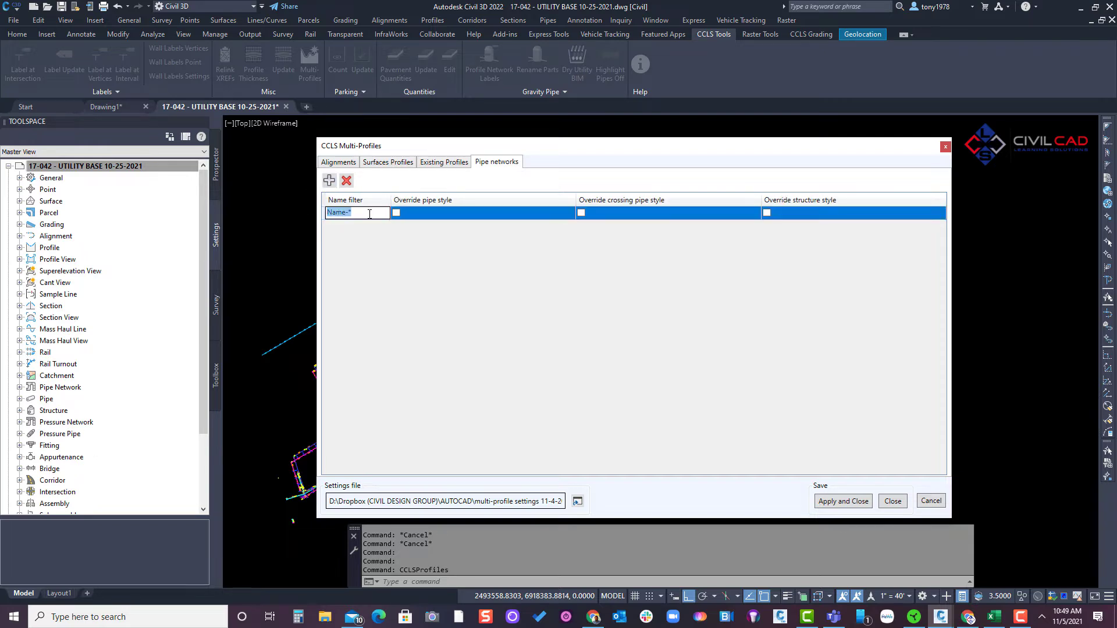
text(SS)
- Enable the crossing pipe style override for the SS-* pipe network and set it to SD-PR-CROSS
click(581, 213)
click(631, 215)
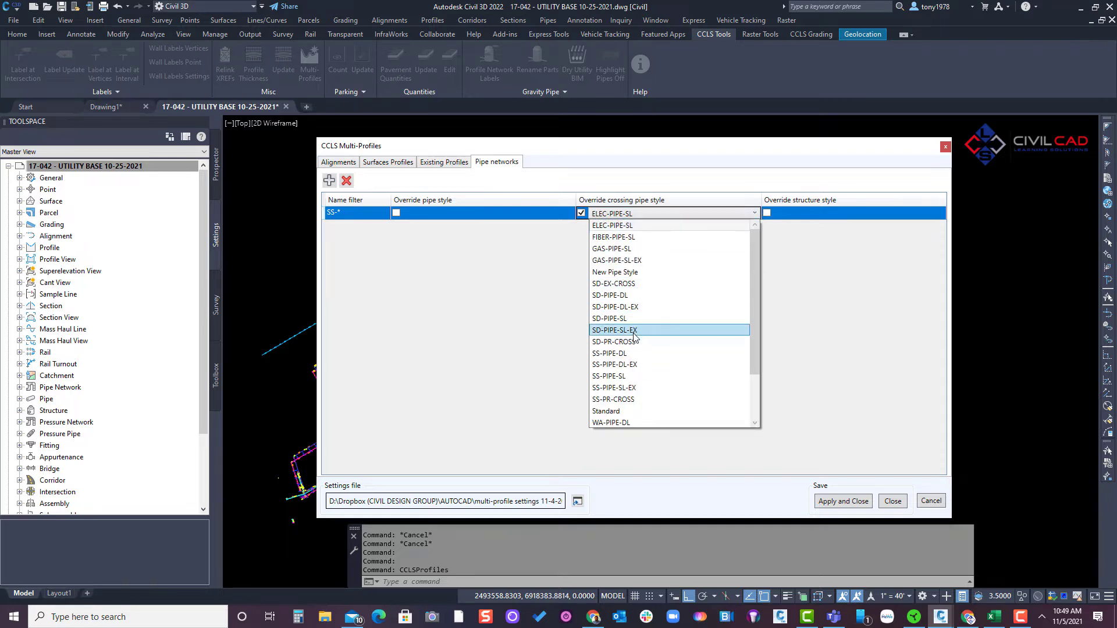
click(605, 342)
- Add a second pipe network entry with the name filter SD-*
click(329, 180)
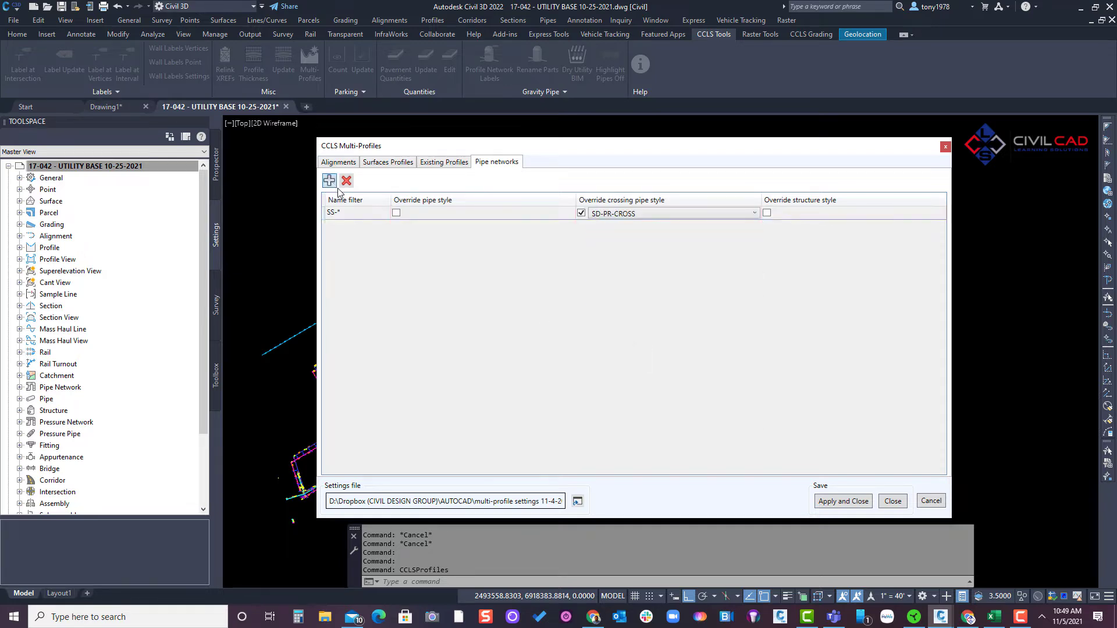
double_click(347, 226)
text(SD)
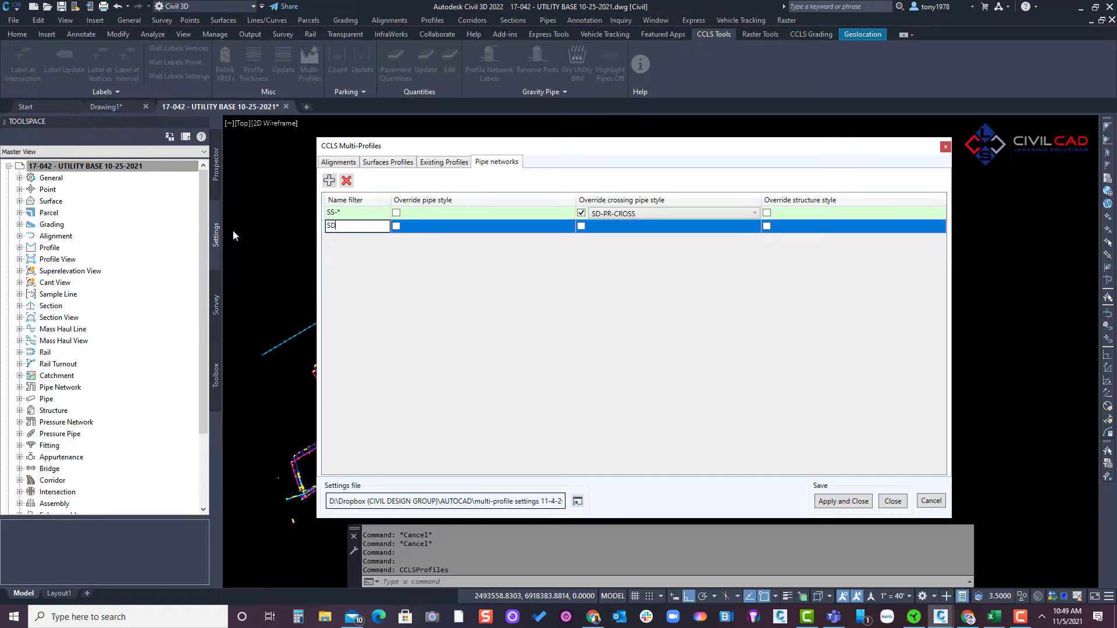
text(-*)
click(383, 297)
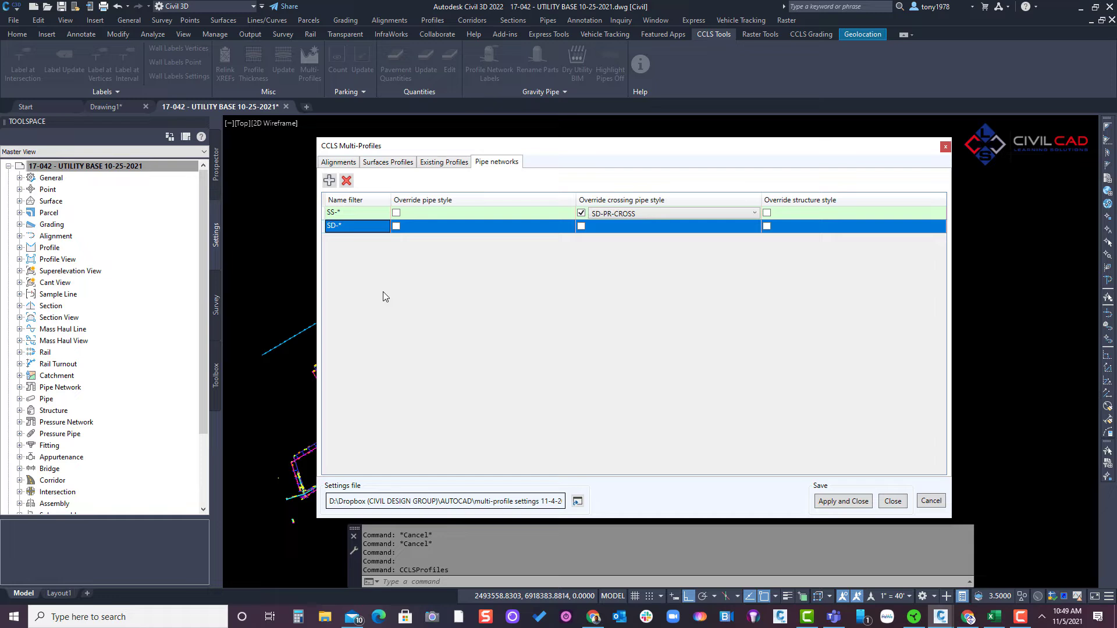
- Add a third pipe network entry with the name filter WL-*
click(330, 180)
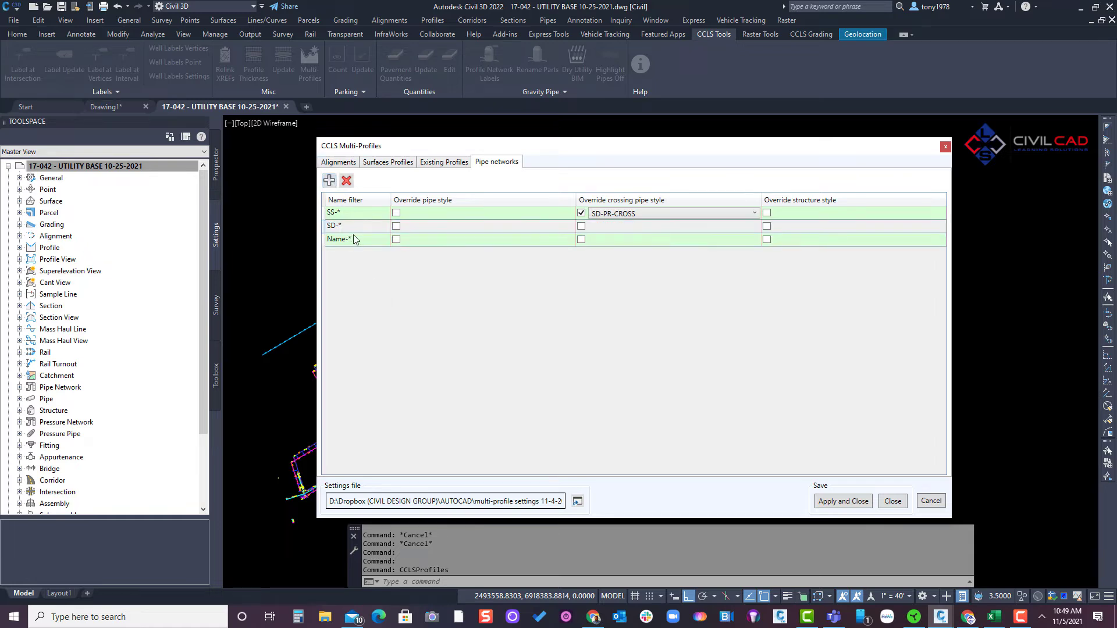
double_click(352, 239)
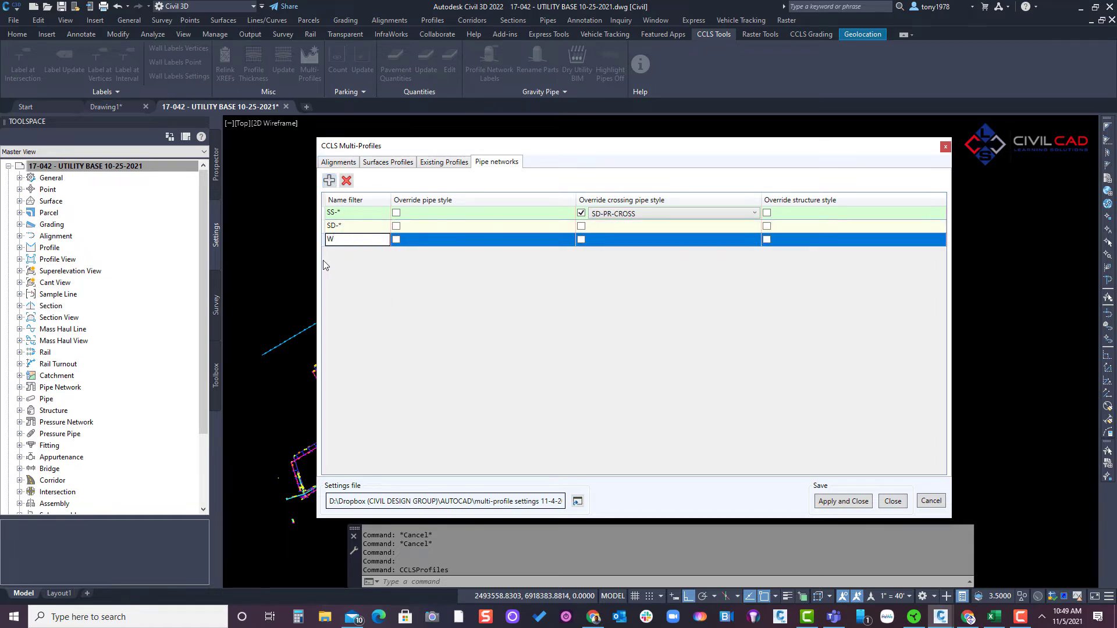
text(WL-*)
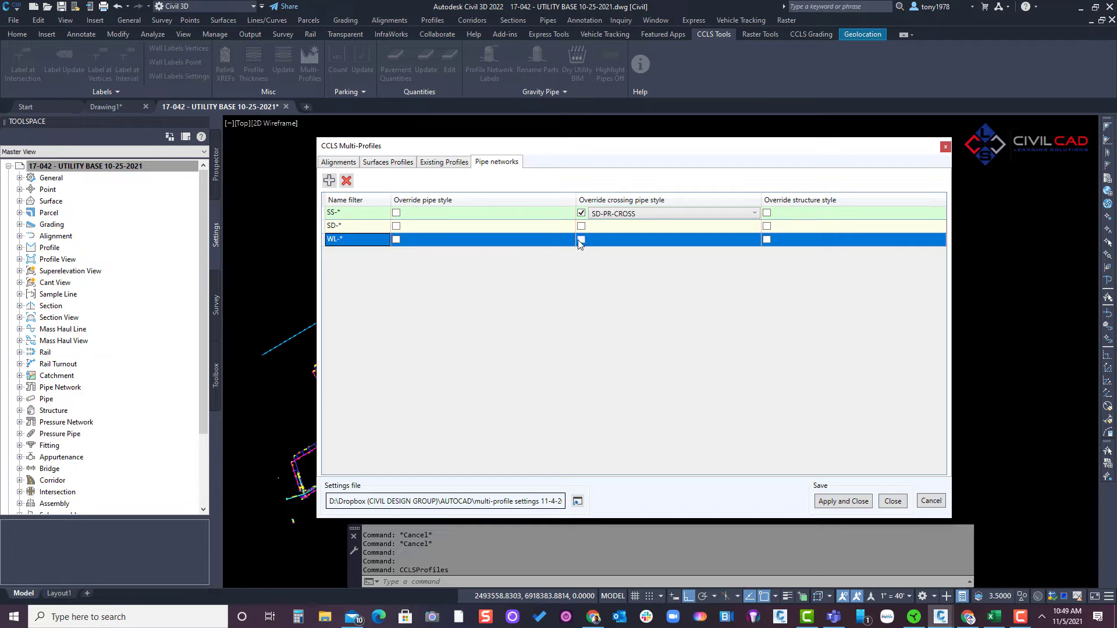
- Override the crossing pipe style with SS-PR-CROSS for the SS-* entry and SD-PR-CROSS for the SD-* entry
click(582, 227)
click(603, 229)
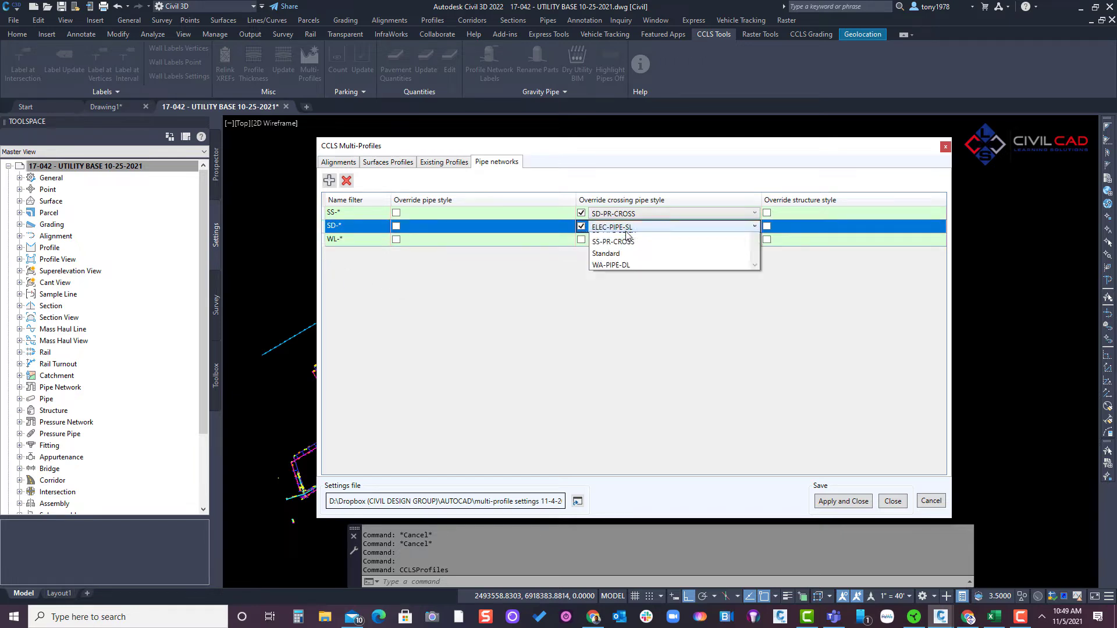
click(616, 215)
click(620, 214)
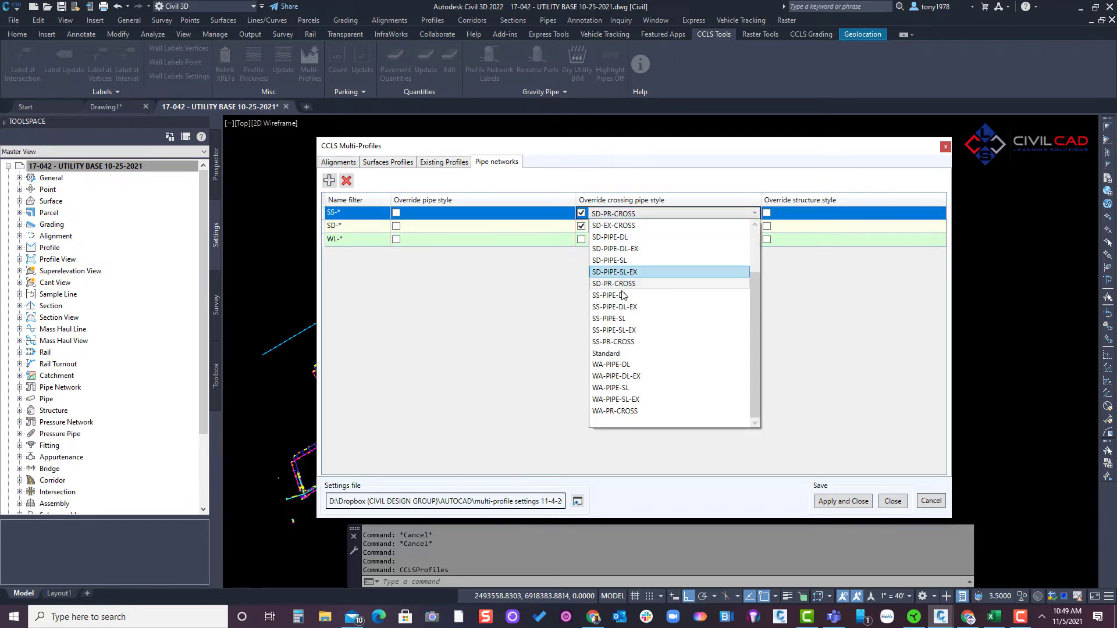
click(622, 341)
click(621, 228)
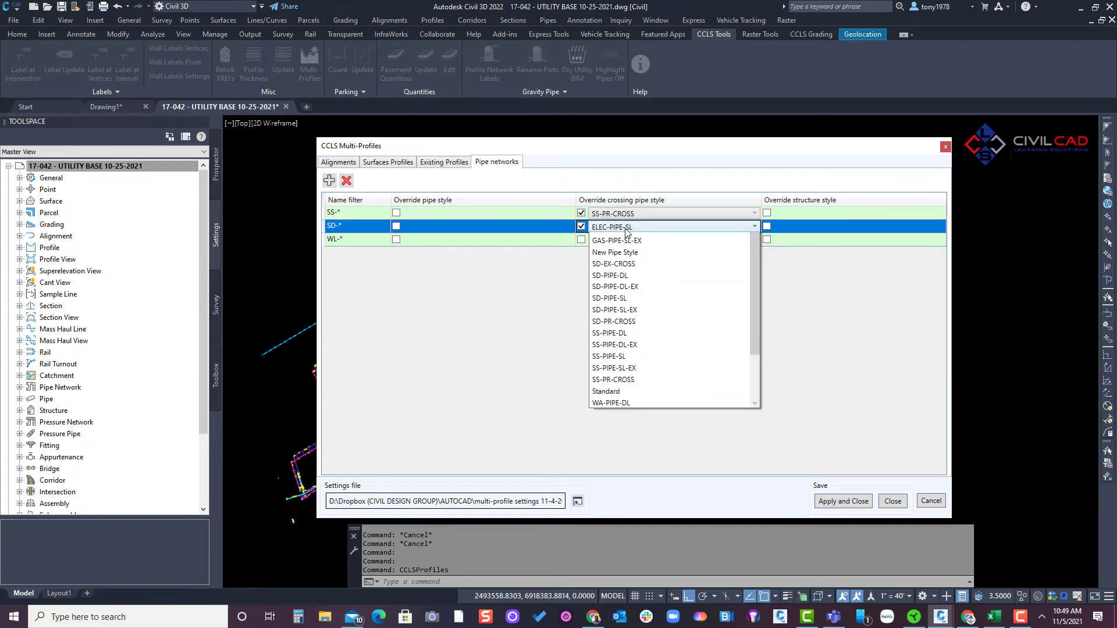
click(622, 356)
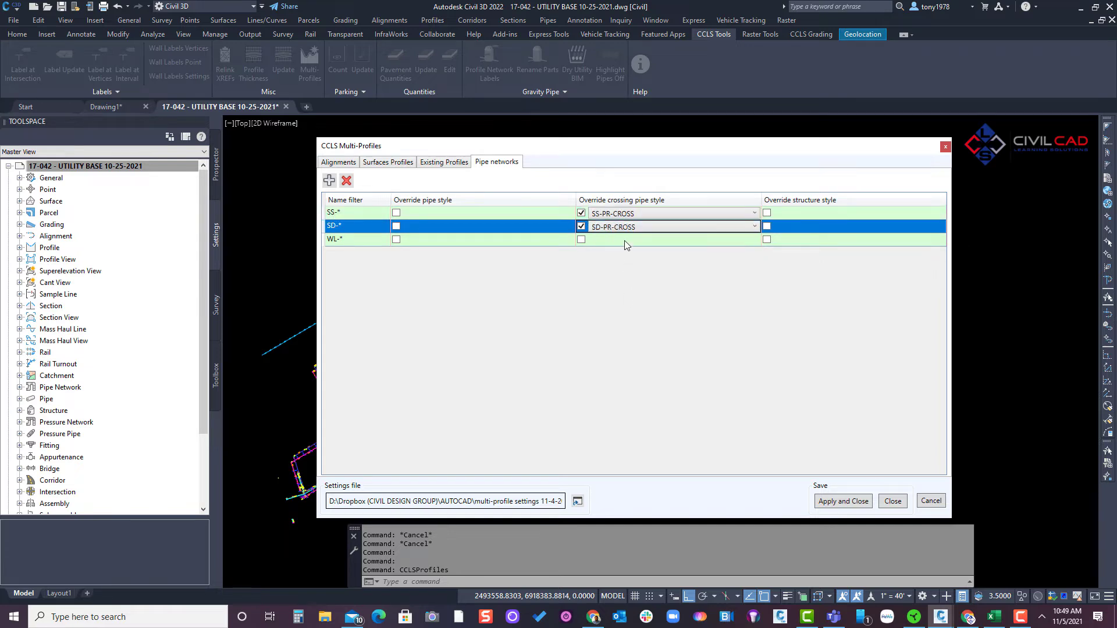
- Enable the crossing pipe style override for the WL-* pipe network and set it to WA-PR-CROSS
click(624, 240)
click(581, 239)
click(616, 240)
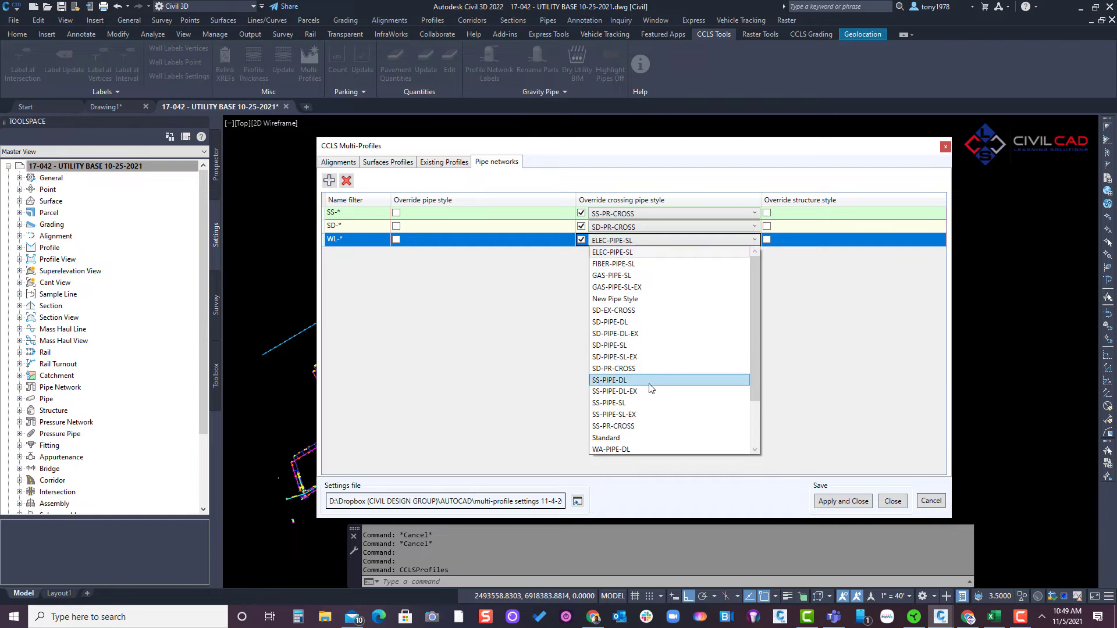
scroll(643, 403, down, 2)
click(610, 439)
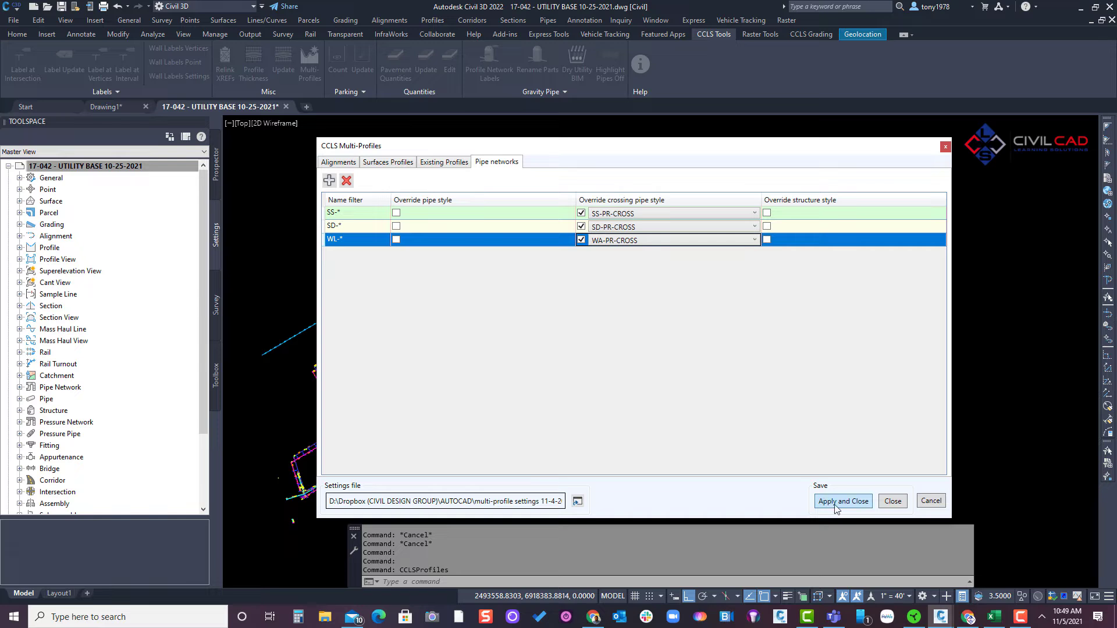
- Review the surface profile and alignment settings, and apply the multi-profile settings
click(442, 162)
click(388, 163)
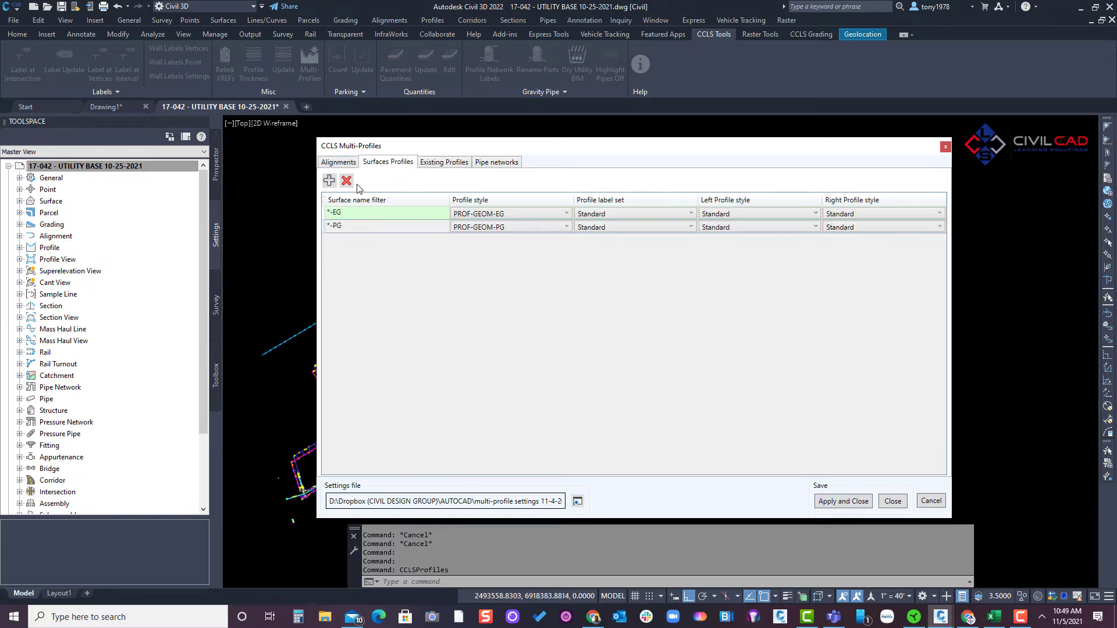
click(336, 163)
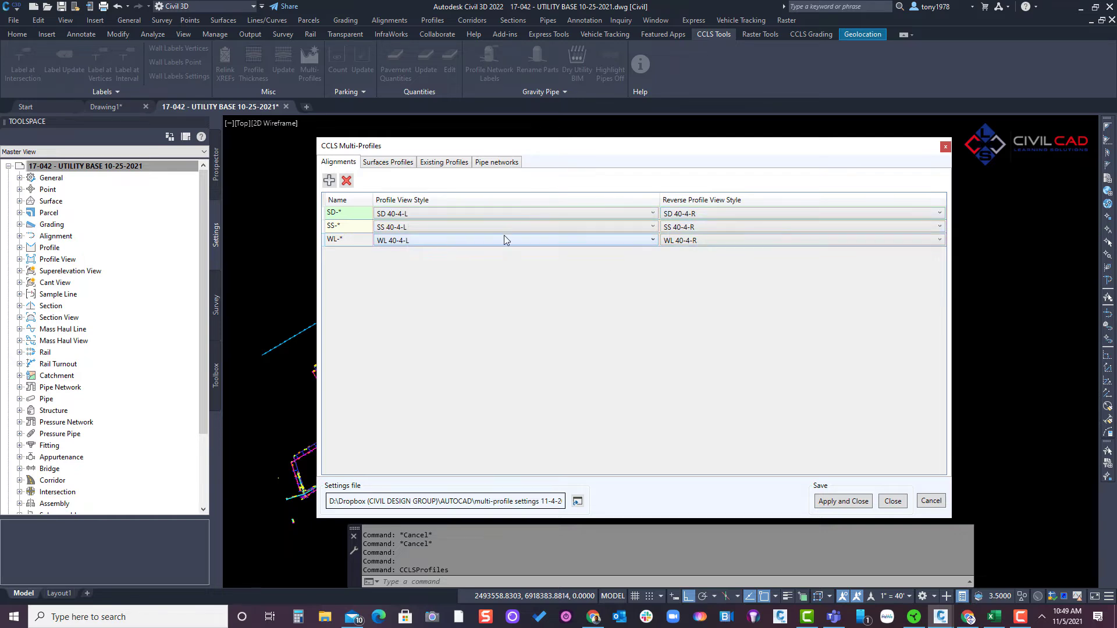
click(832, 500)
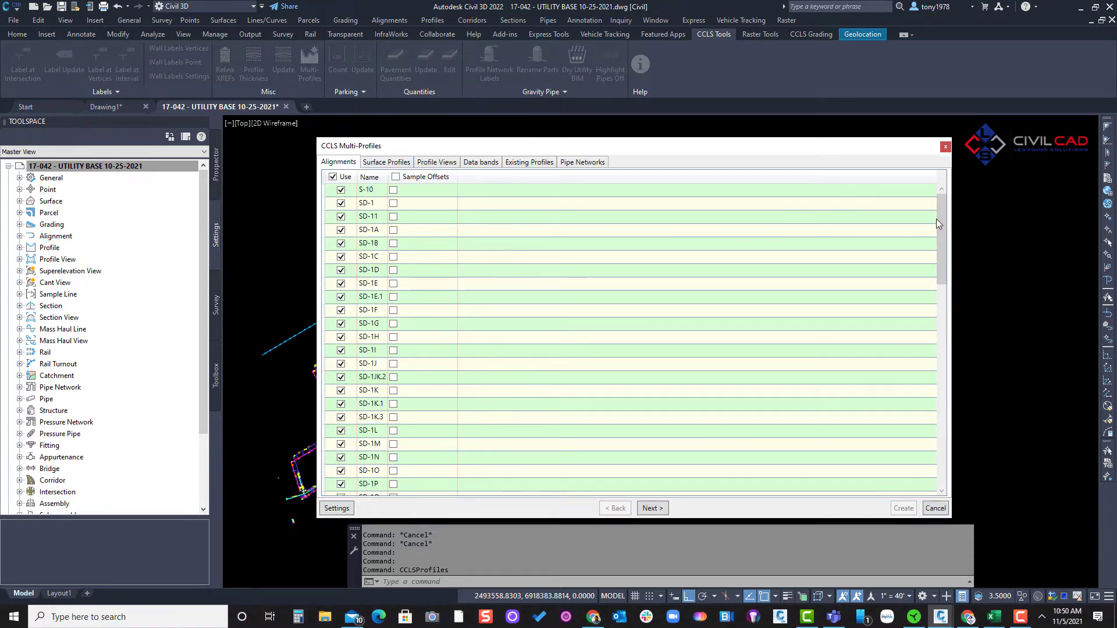
- Widen the alignment list's Use and Name columns and exclude all alignments from use
scroll(378, 309, down, 4)
scroll(378, 309, up, 4)
drag(387, 177, 439, 177)
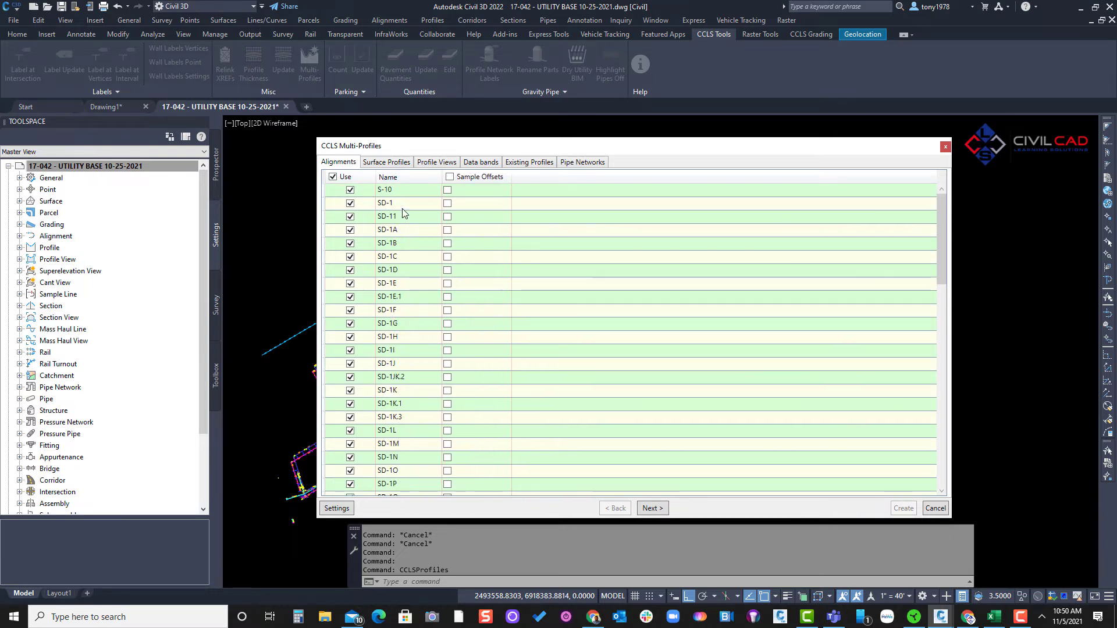
click(333, 177)
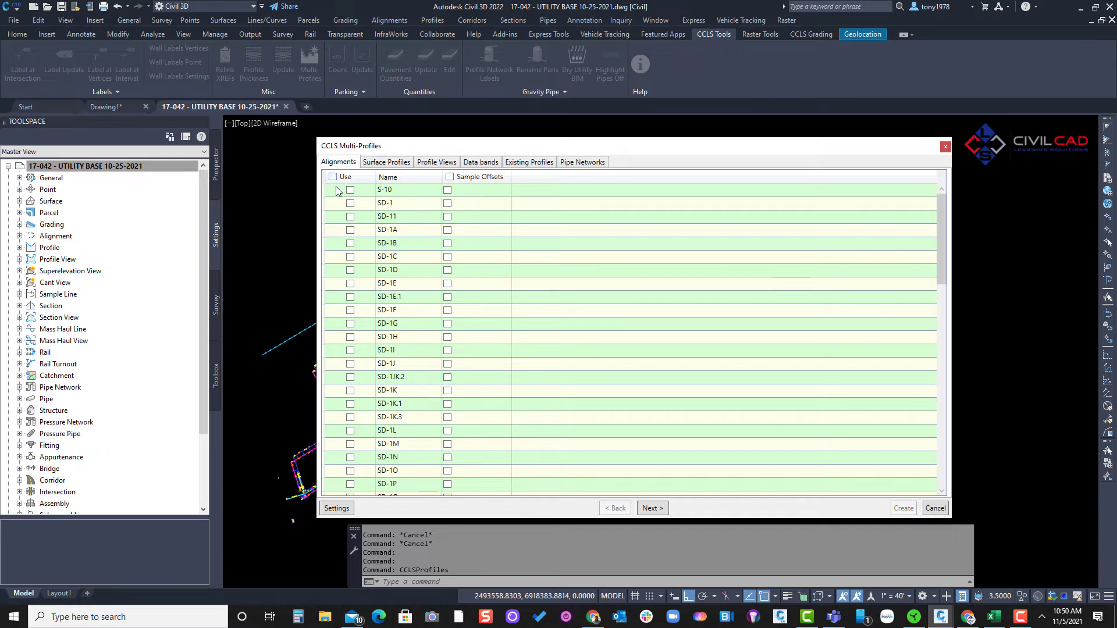
- Sort the alignment list by name in descending order
click(400, 178)
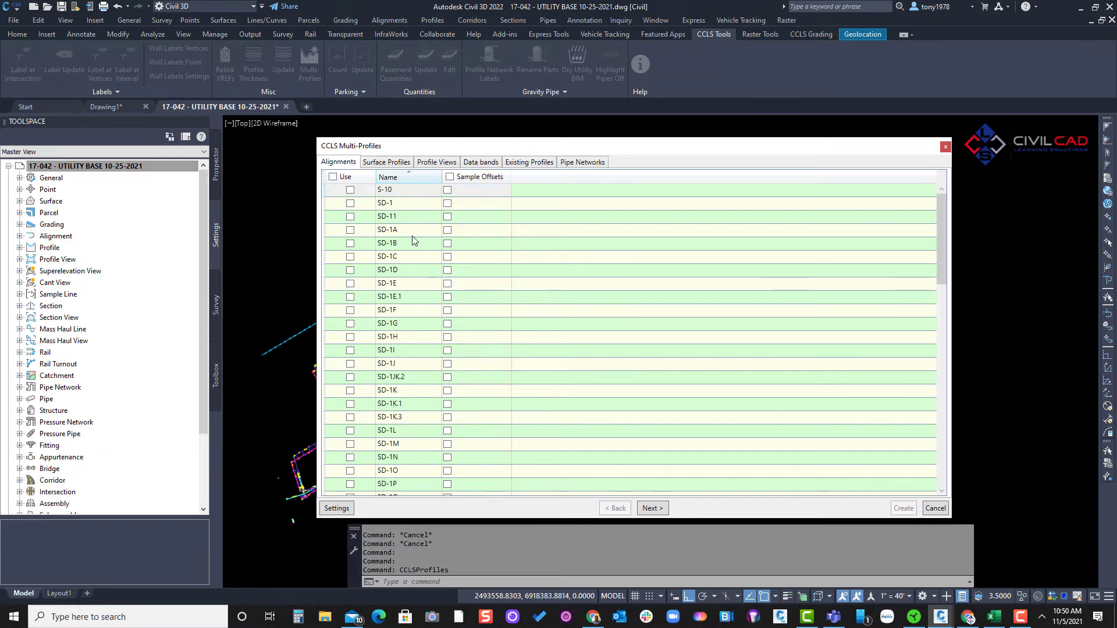
click(406, 178)
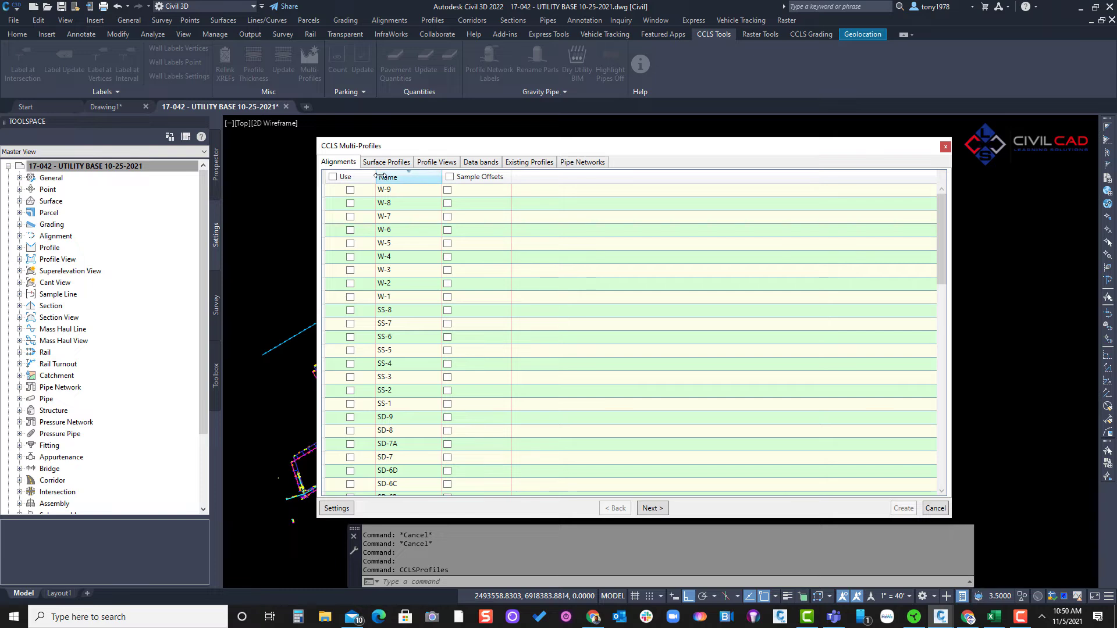
click(406, 177)
click(406, 177)
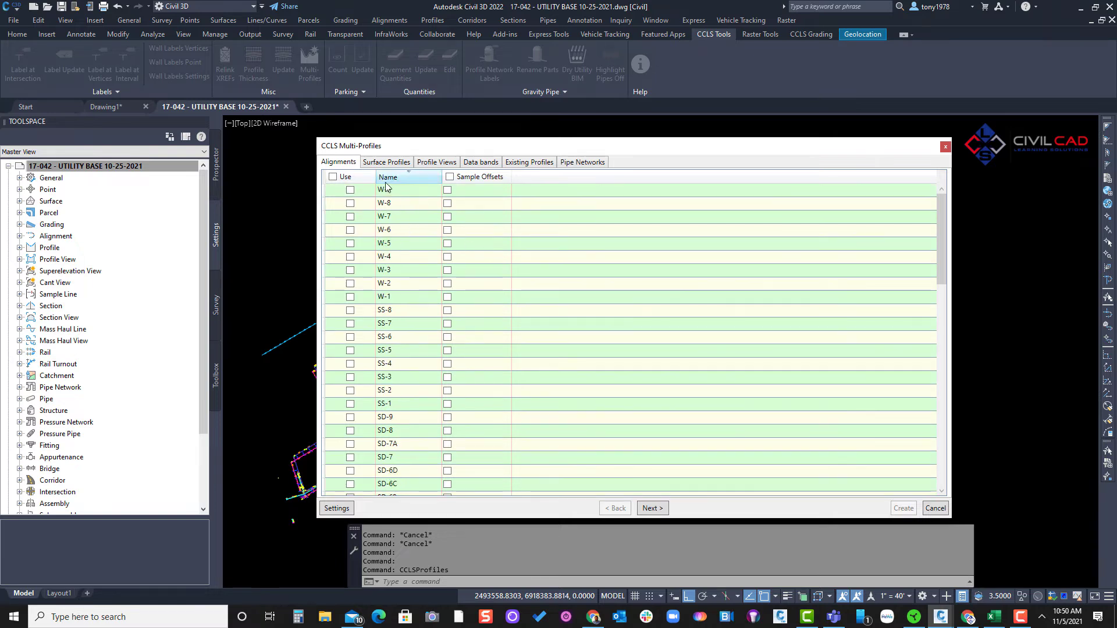
click(406, 176)
click(406, 177)
click(387, 189)
click(387, 188)
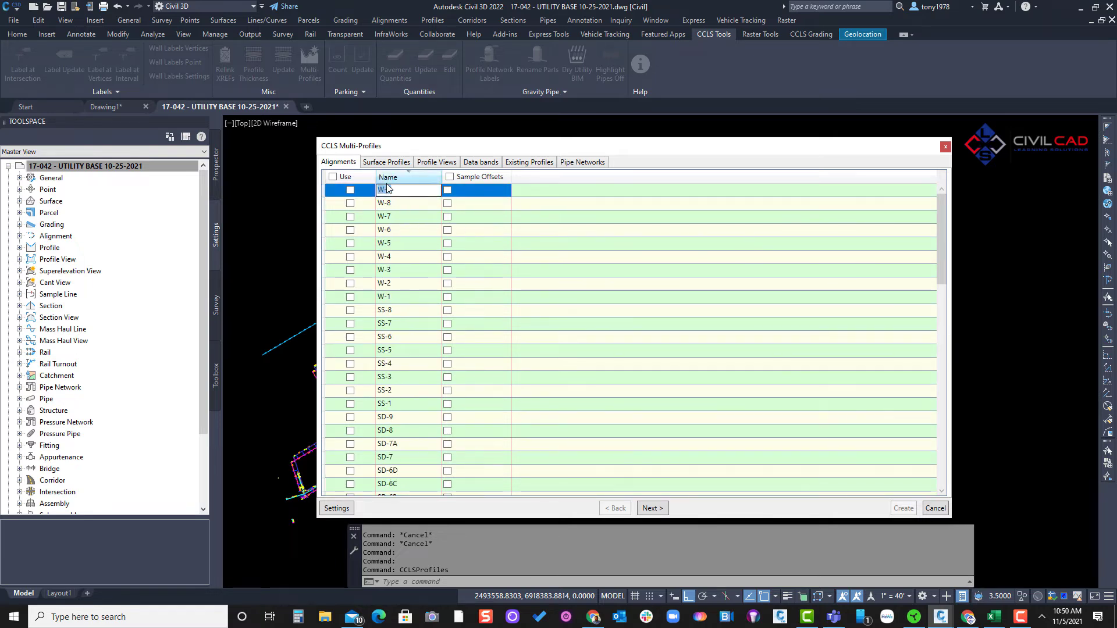
click(387, 179)
click(387, 179)
click(539, 217)
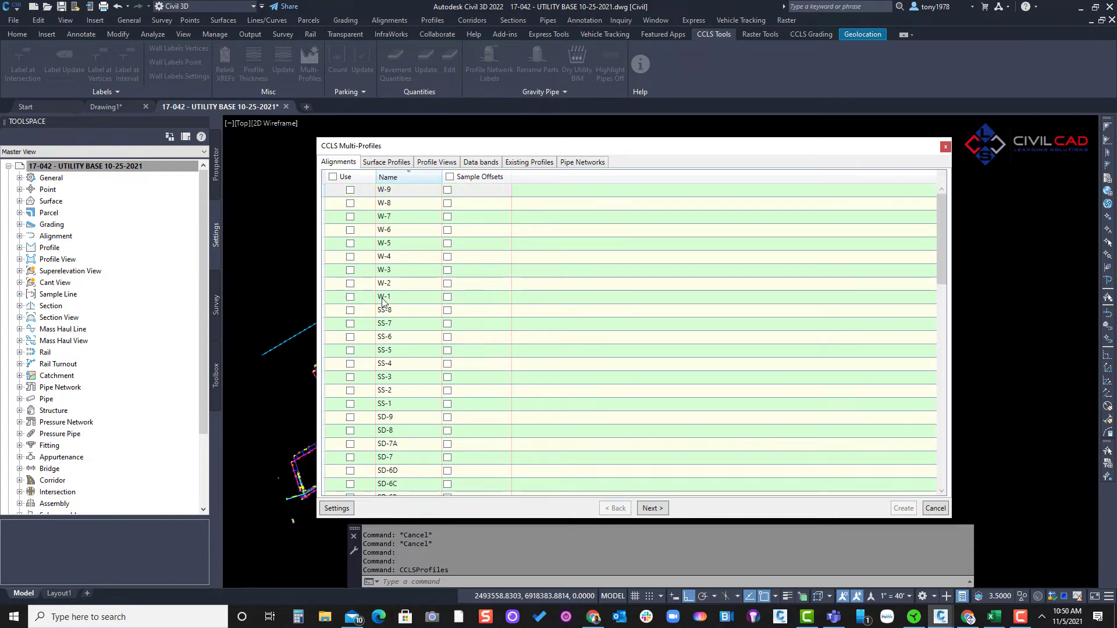
- Include the water alignments W-1 and W-2 and the sewer alignments SS-1 and SS-2
click(350, 297)
click(350, 284)
scroll(435, 314, down, 1)
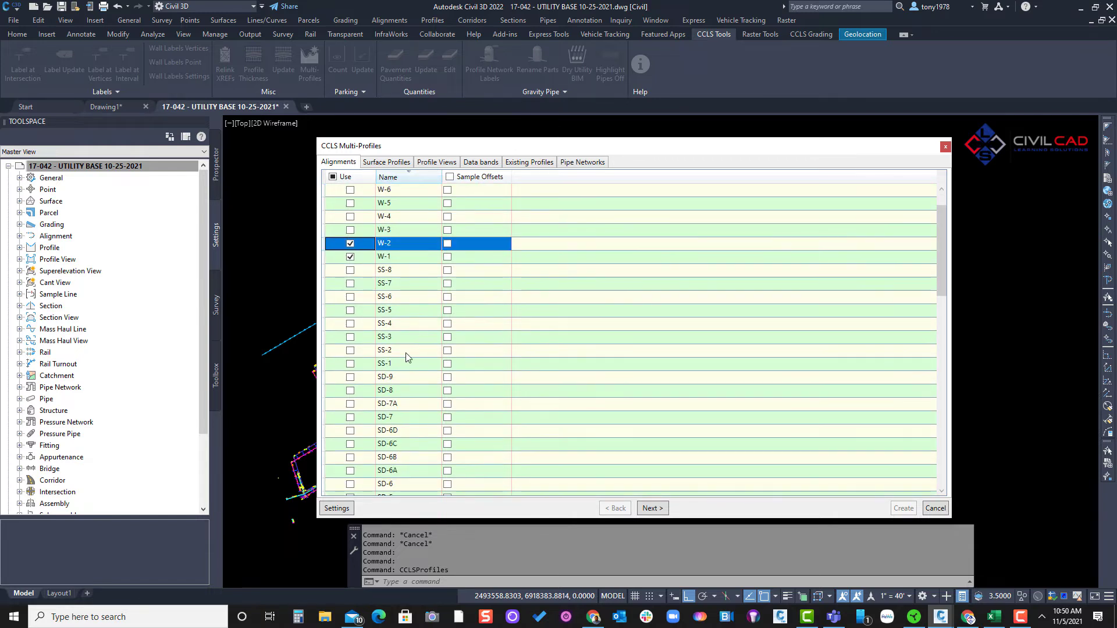
click(351, 364)
click(350, 350)
- Include the SD-1 alignment and exclude the S-10 alignment
scroll(374, 355, down, 12)
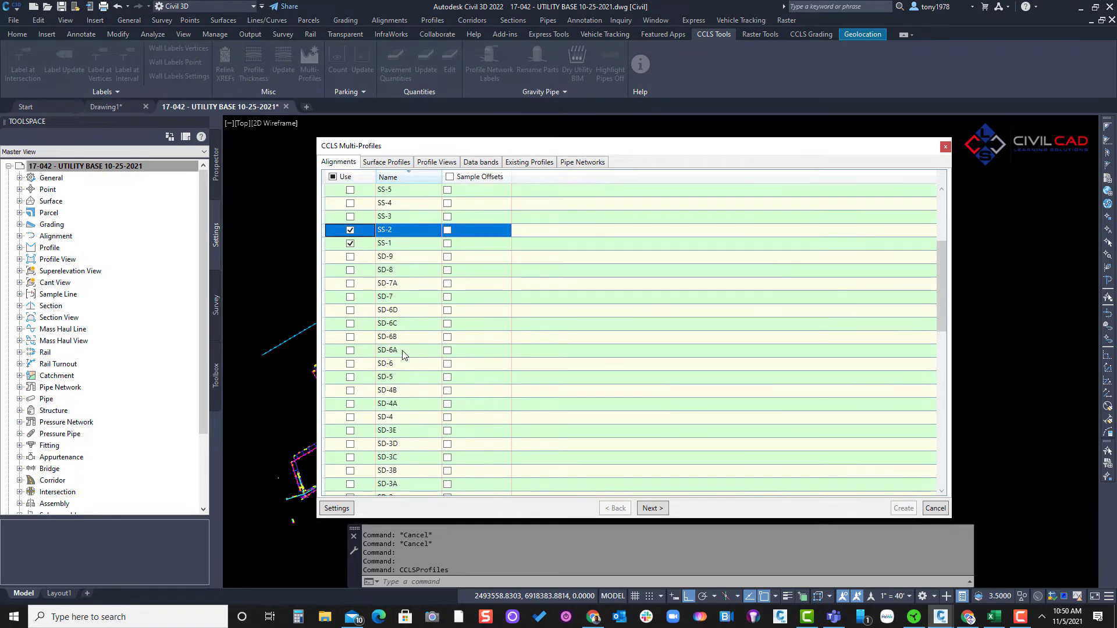
scroll(404, 393, down, 2)
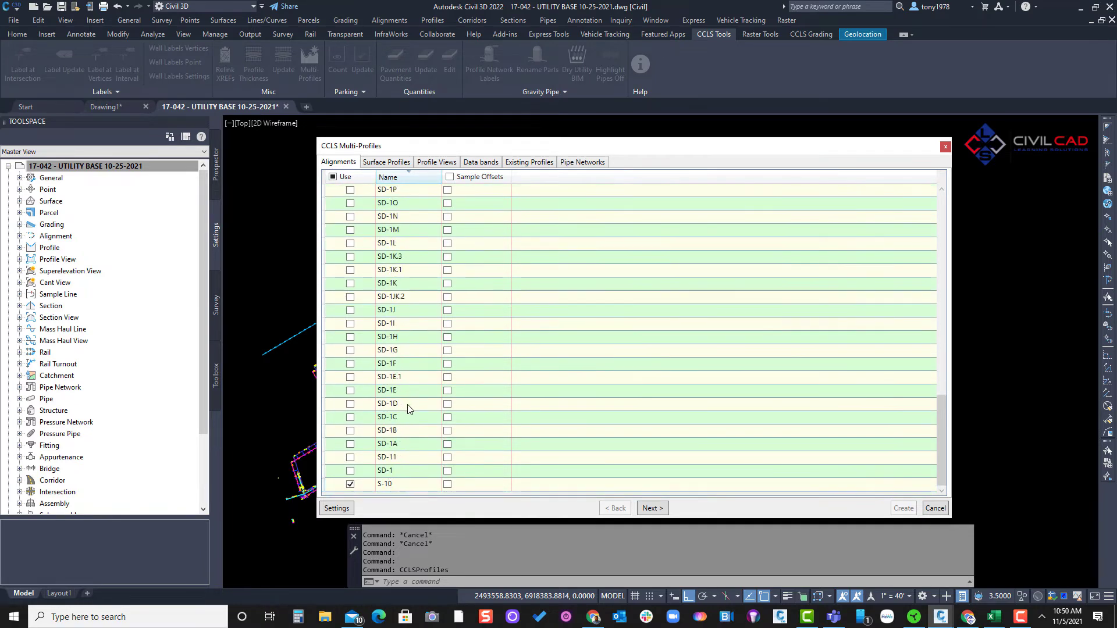
click(351, 471)
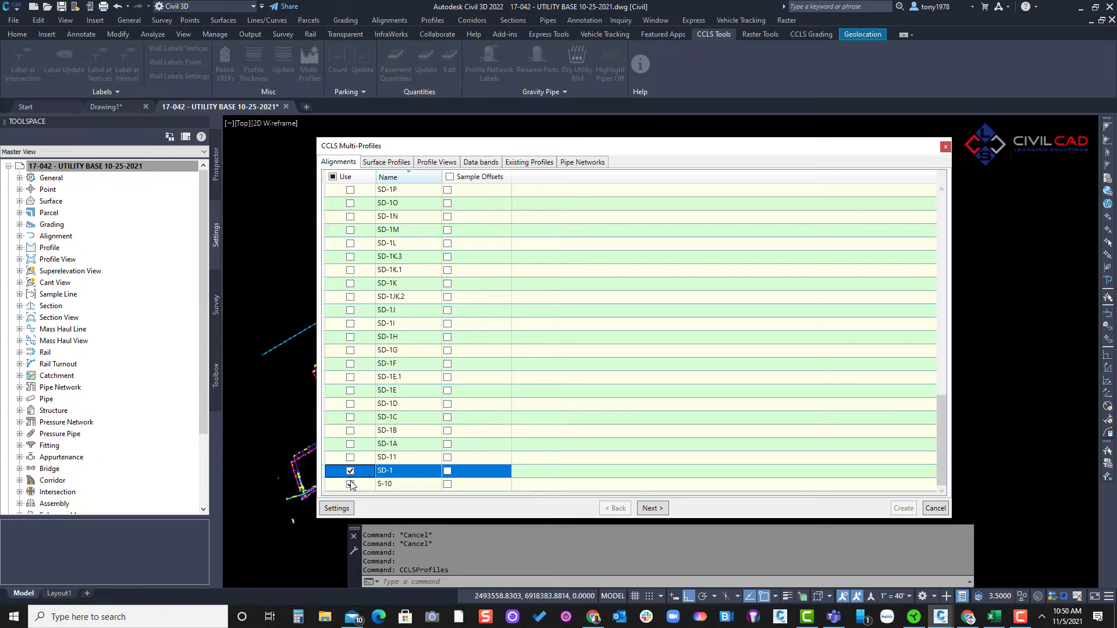
click(350, 484)
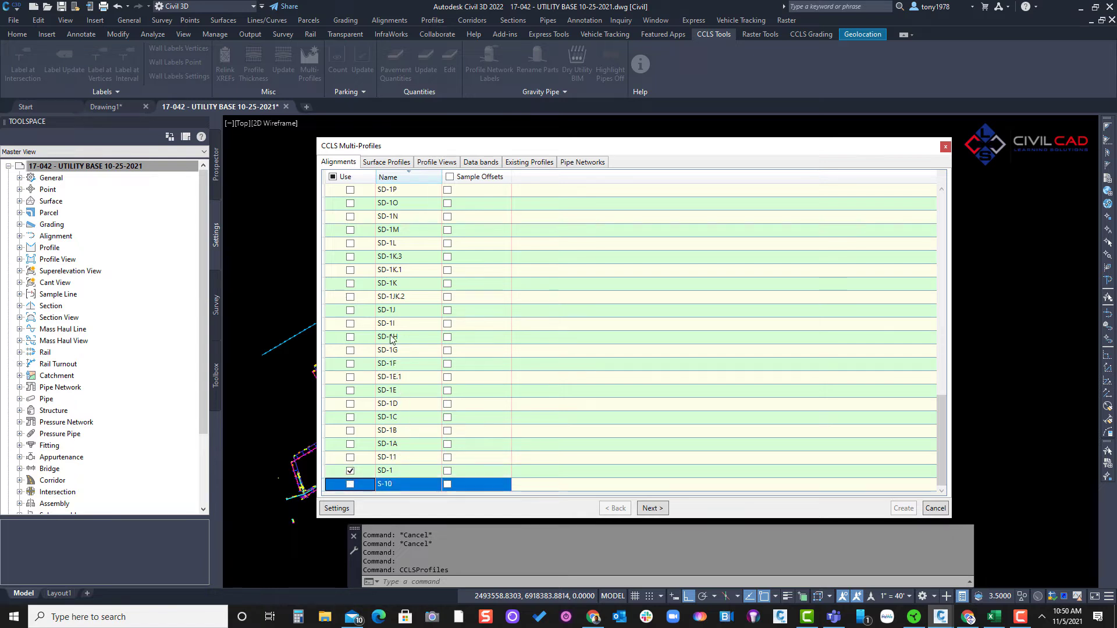
- Include the SD-2 alignment and check the selection throughout the alignment list
scroll(396, 308, up, 3)
scroll(406, 278, up, 4)
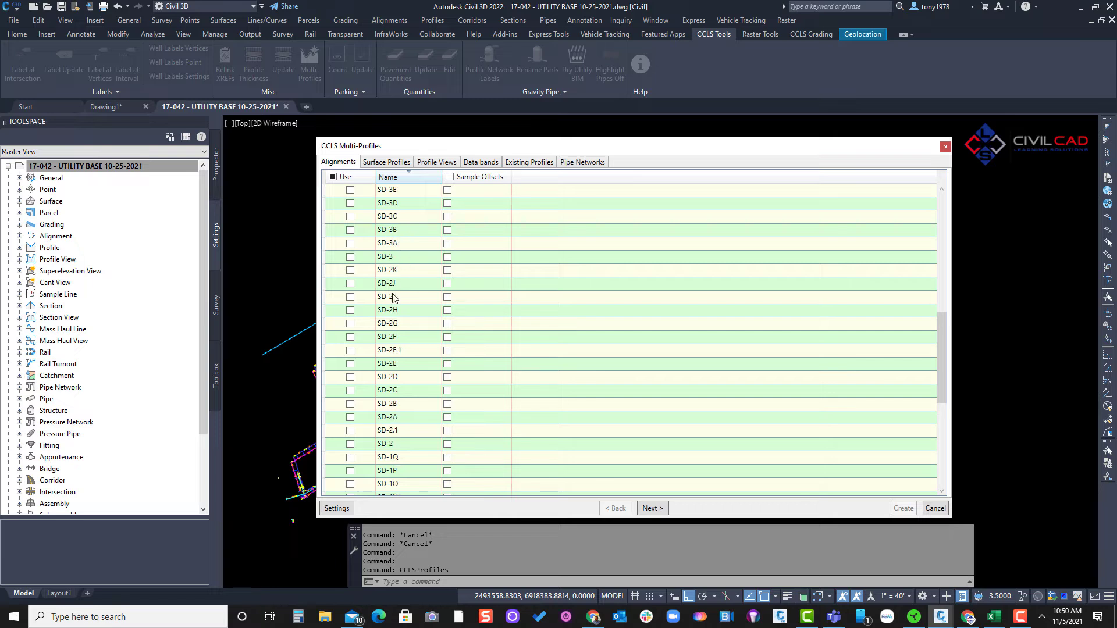
click(350, 444)
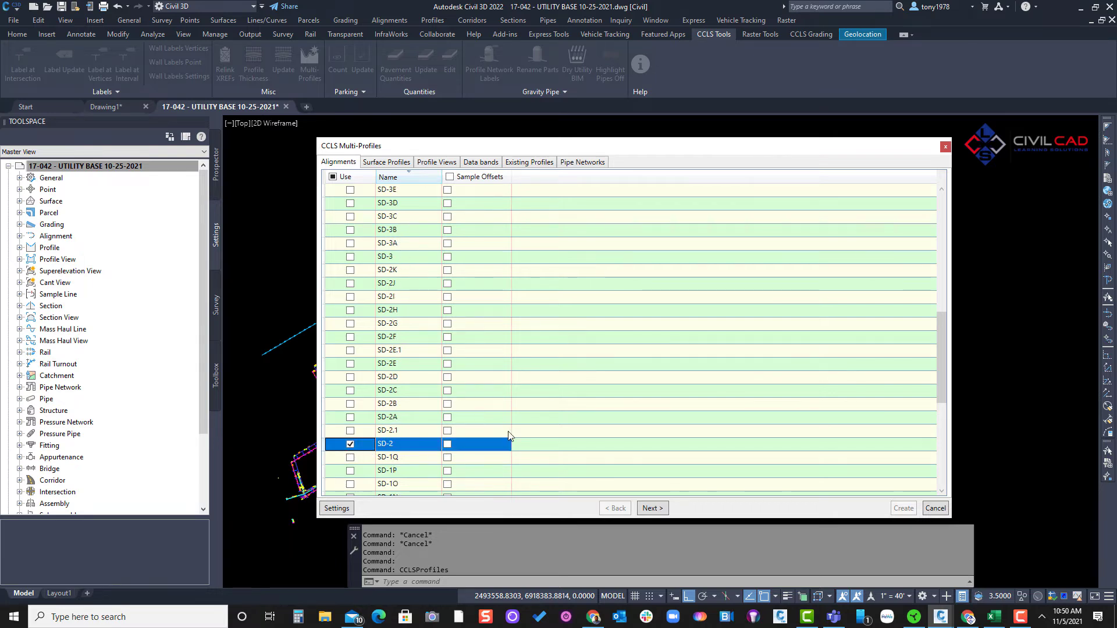
scroll(420, 309, up, 10)
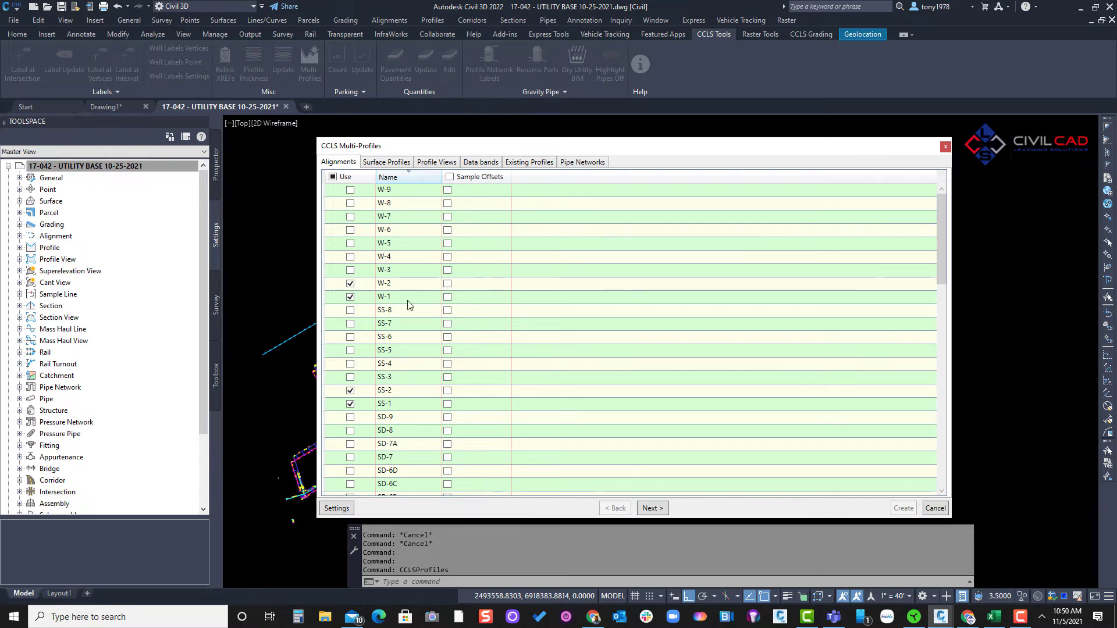
scroll(443, 306, down, 7)
scroll(584, 356, down, 5)
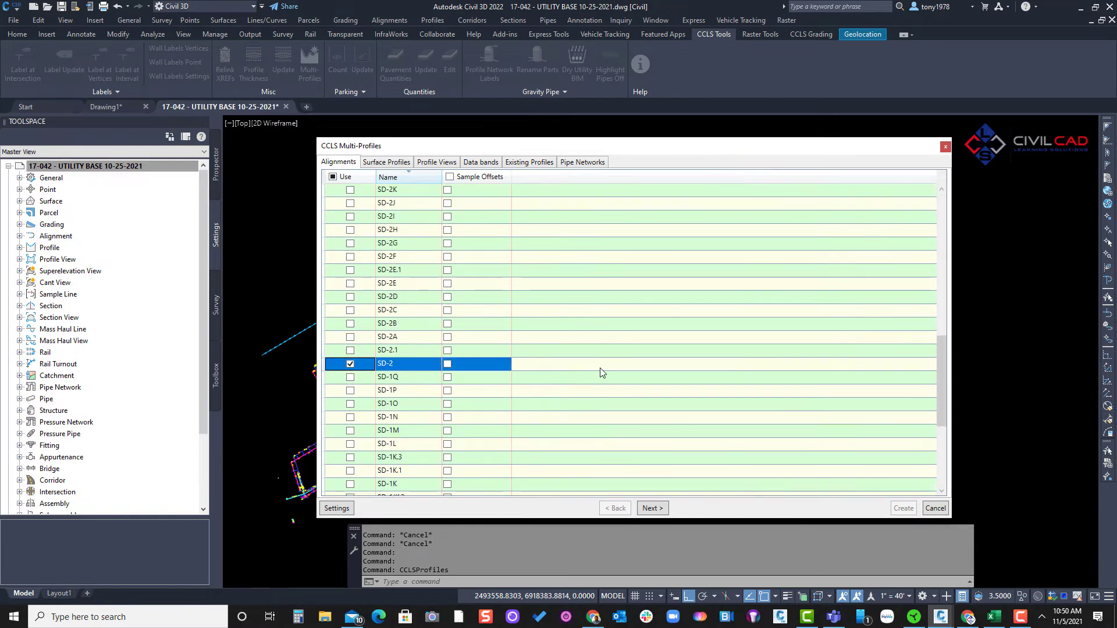
scroll(587, 384, up, 3)
scroll(589, 402, down, 4)
scroll(589, 407, up, 5)
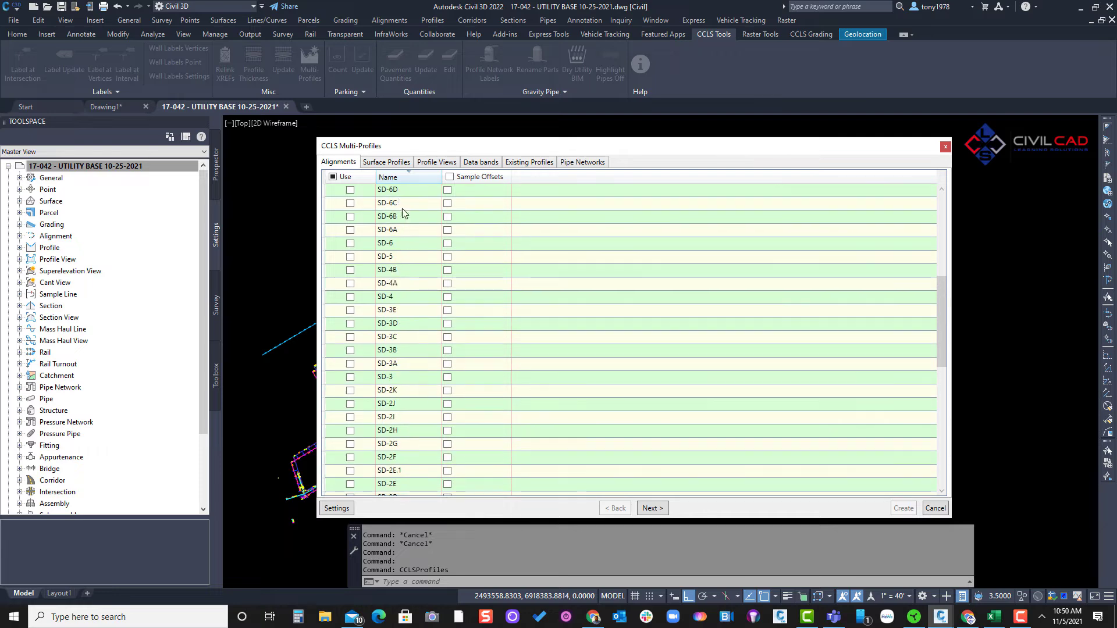
- Sort the surface profiles by surface name, widening the Surface Name and Profile Style columns
click(389, 162)
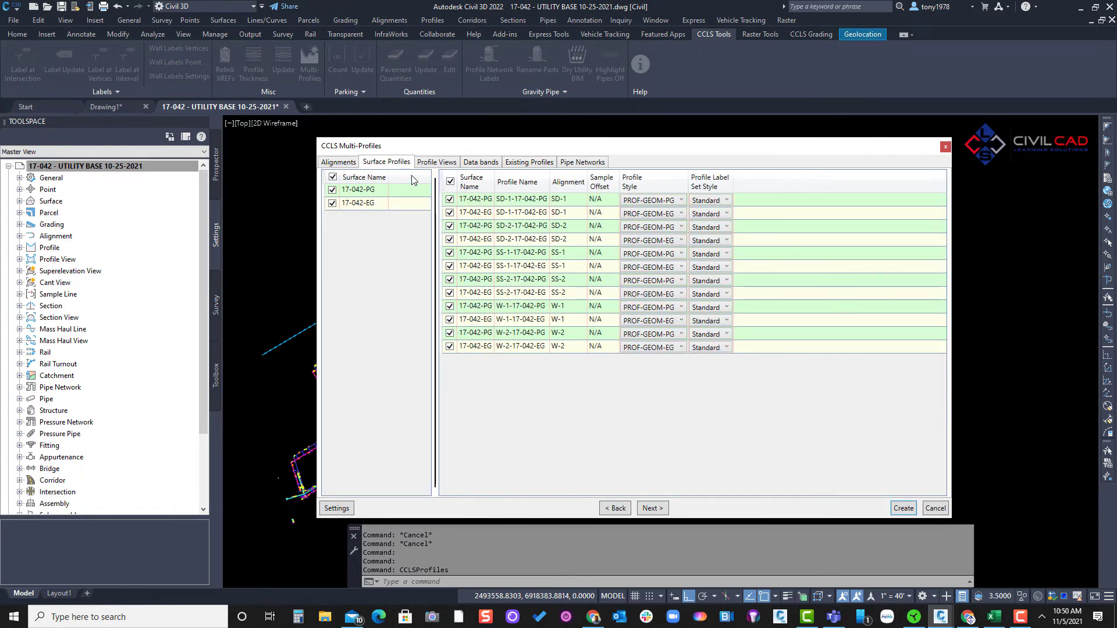
drag(493, 185, 537, 185)
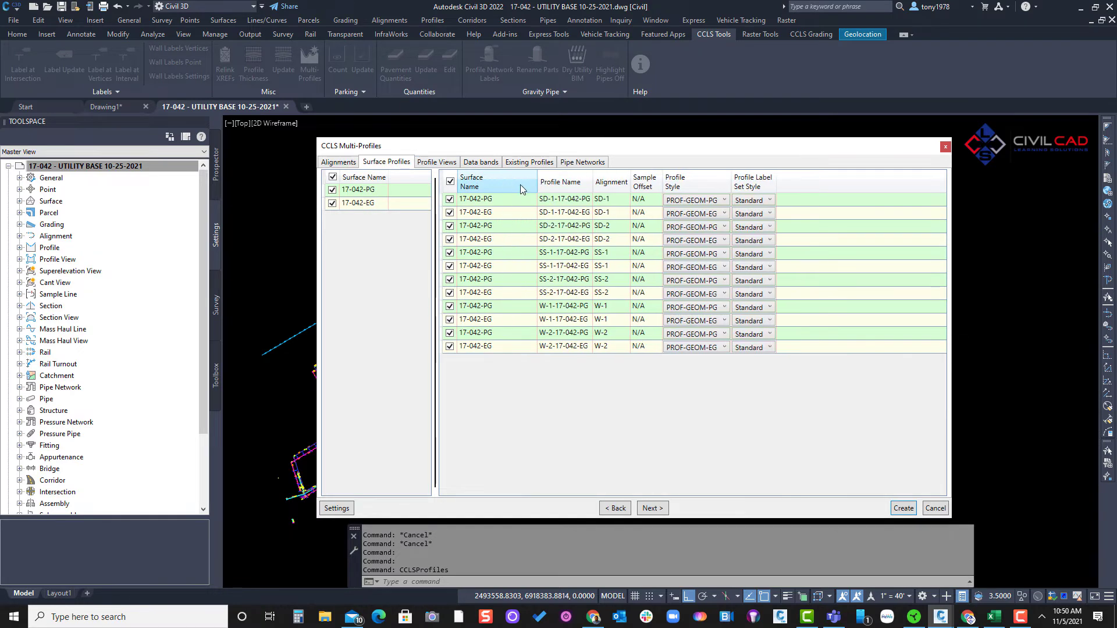
click(519, 184)
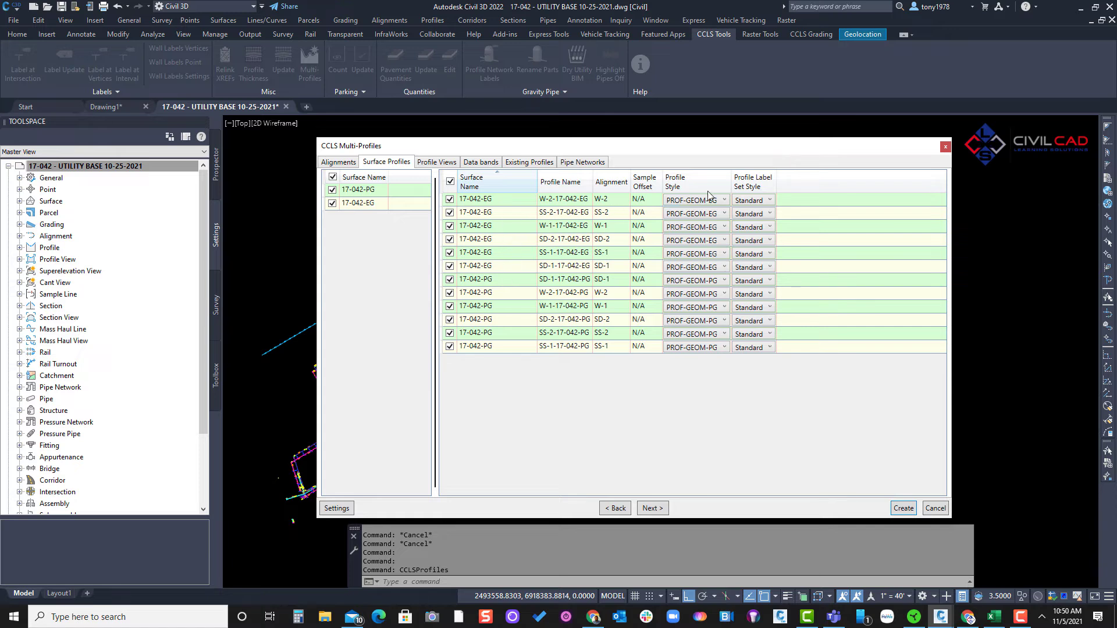
drag(730, 184, 740, 184)
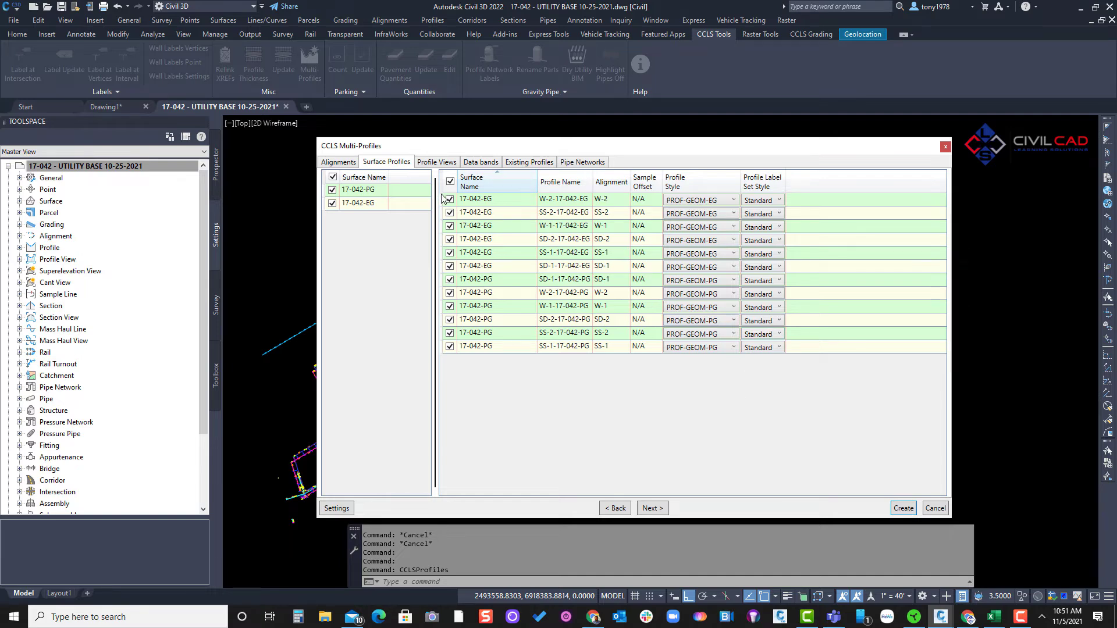
- Set the start station pad in the profile view options to -25.00'
click(440, 163)
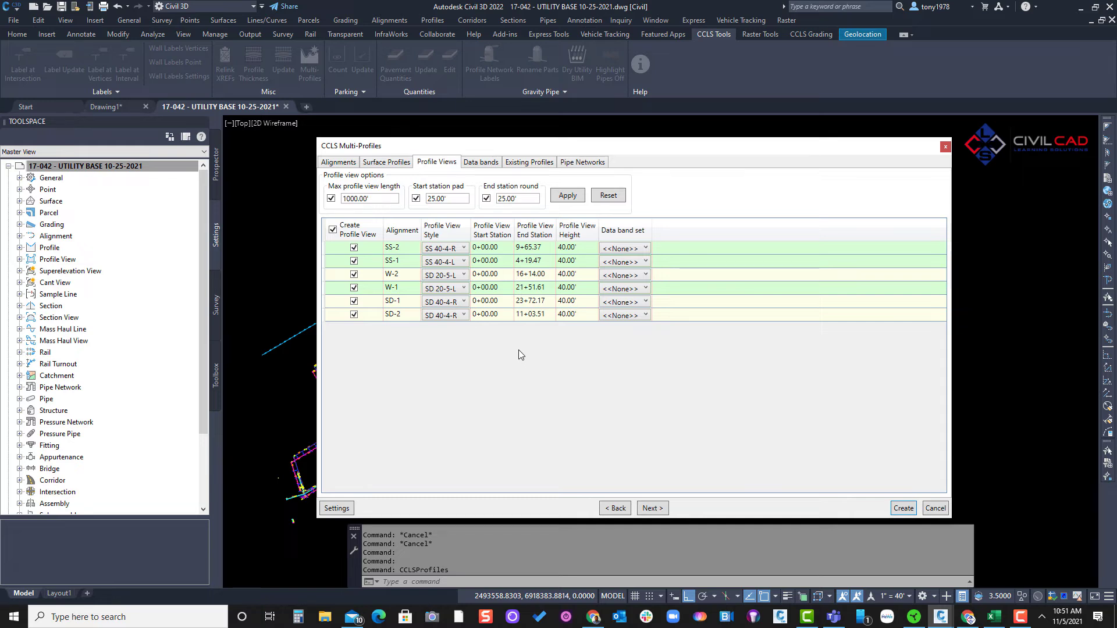
drag(517, 198, 427, 198)
text(-25)
click(523, 199)
- Check the profile view end stations of SS-2 and SS-1 and the maximum profile view length
click(542, 248)
click(543, 248)
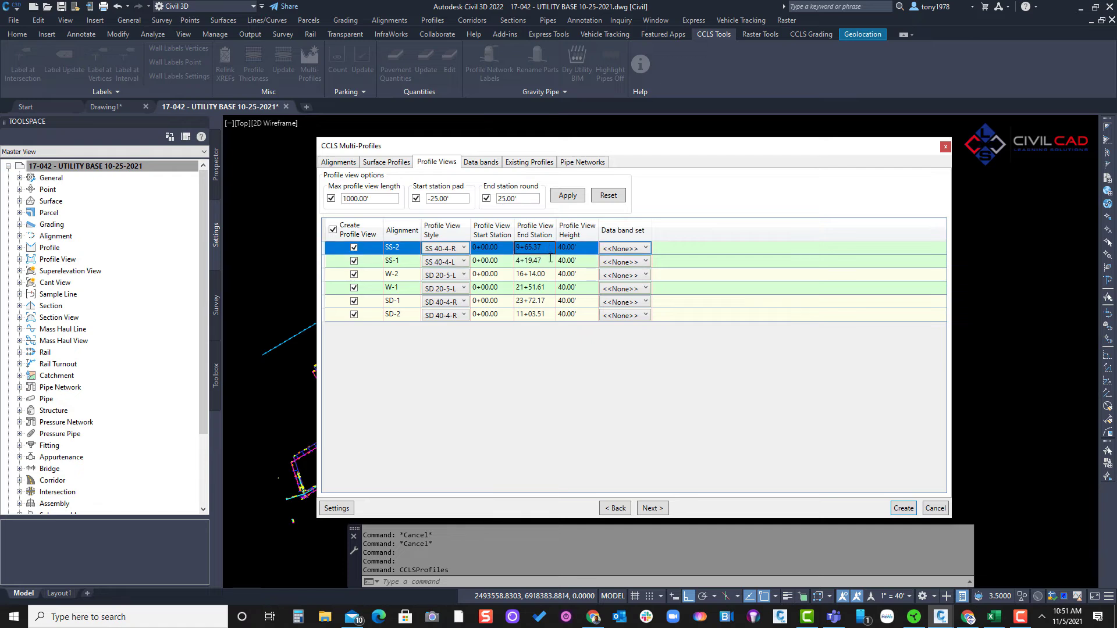
click(543, 261)
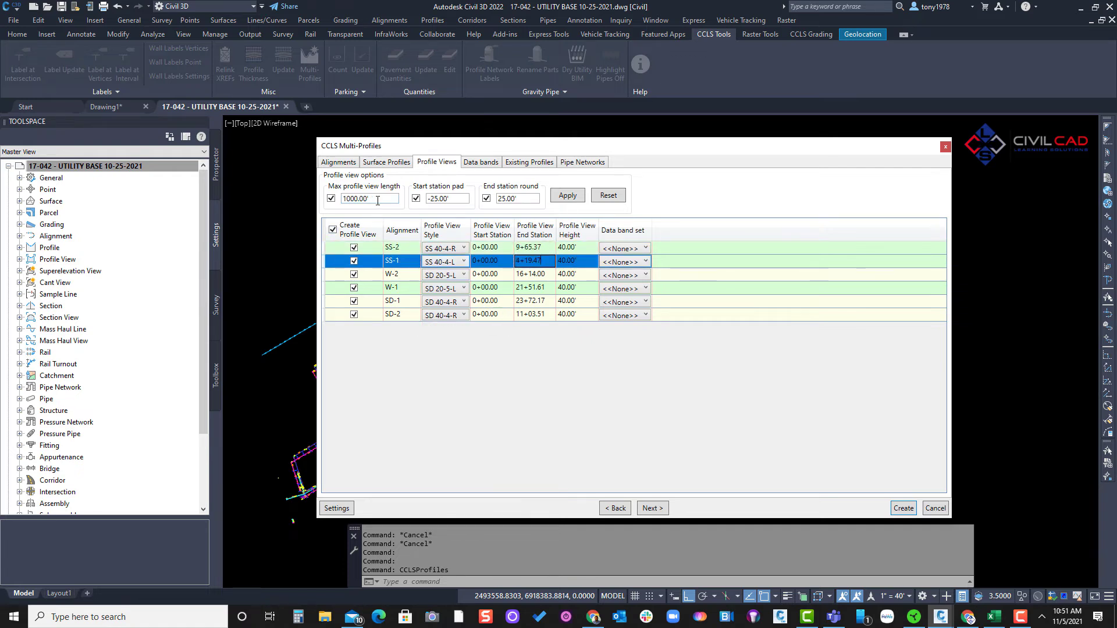
drag(378, 199, 343, 209)
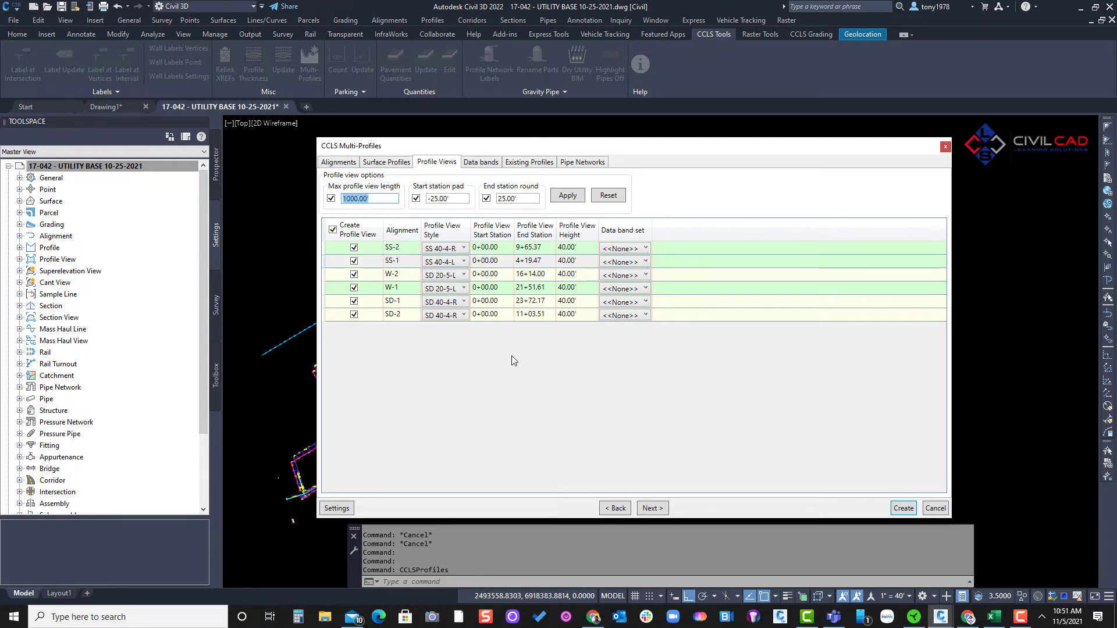
- Set the start station pad to 25.00' and apply the profile view options to all listed alignments
click(449, 199)
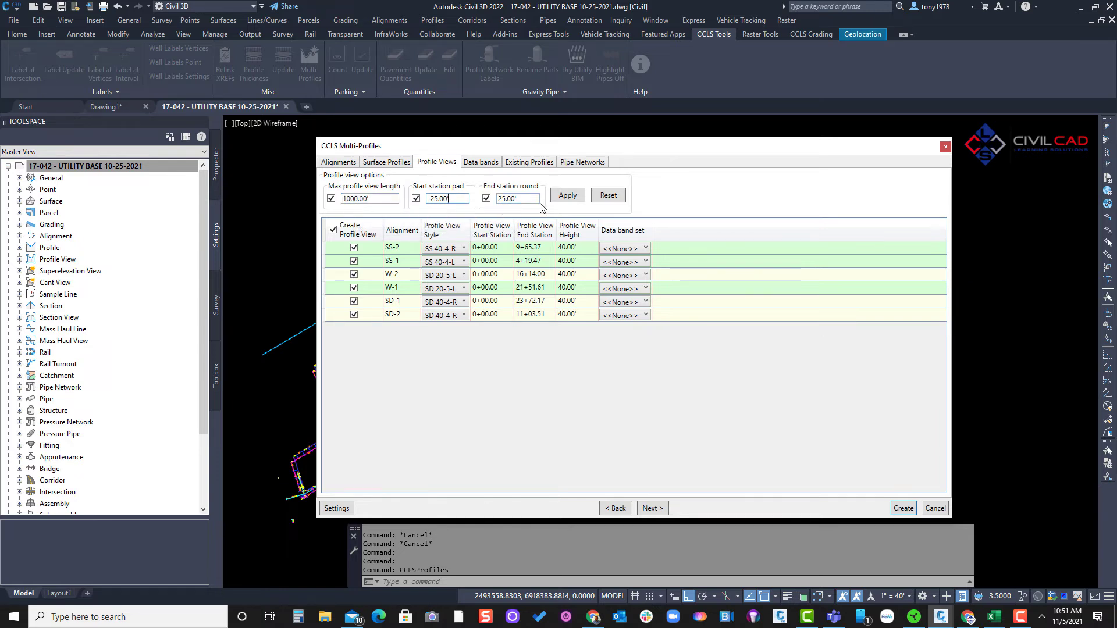
click(567, 195)
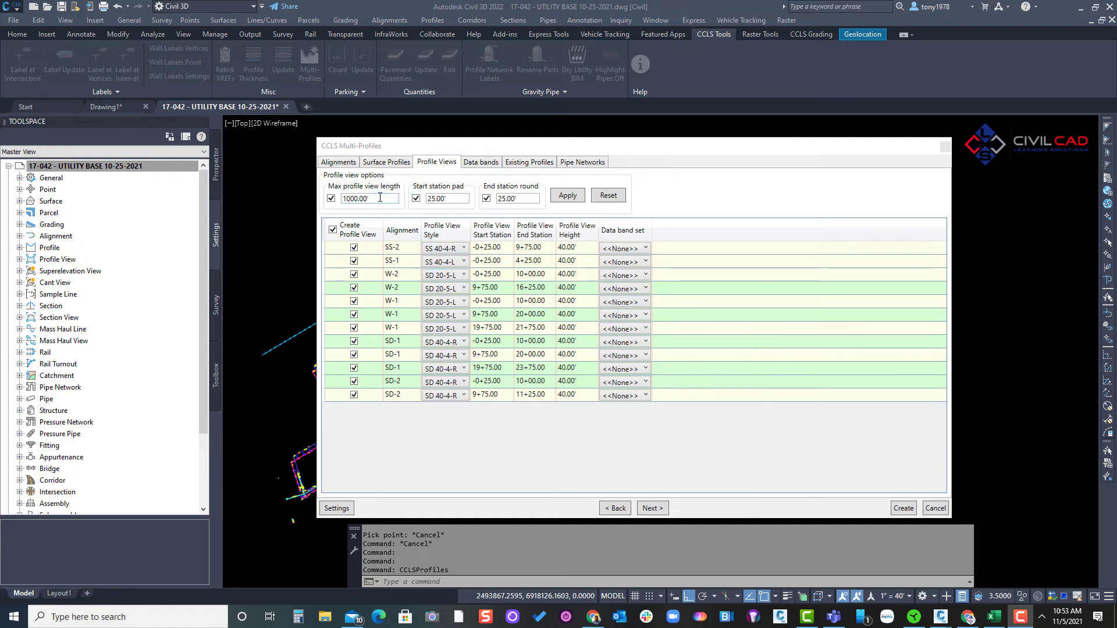
- Check the start and end stations of the split W-2, W-1 and SD-1 profile views
click(543, 288)
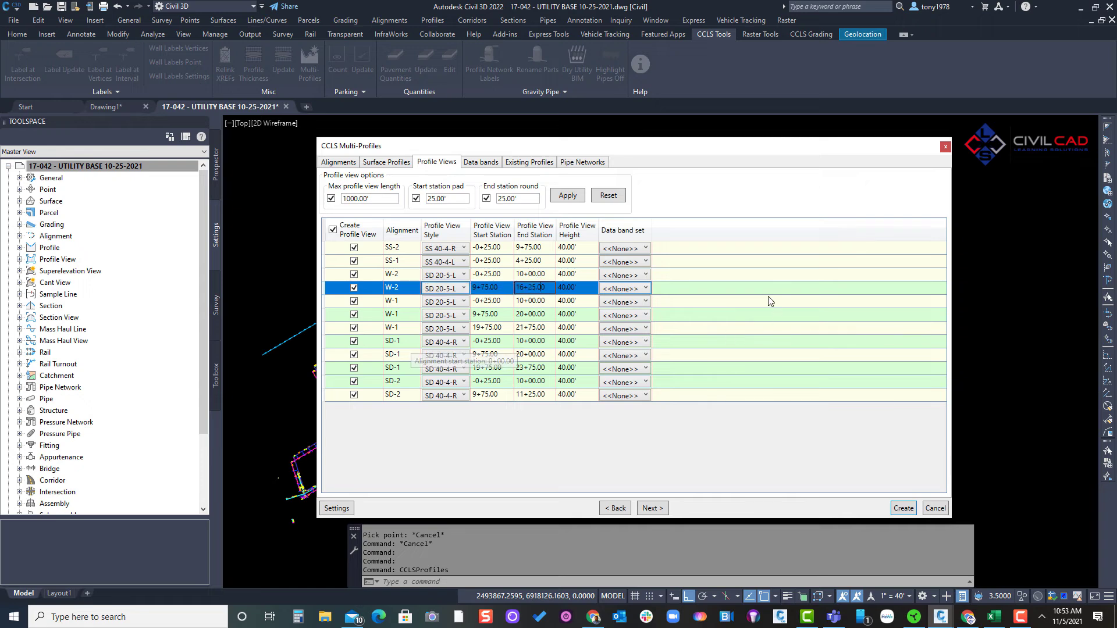
click(498, 329)
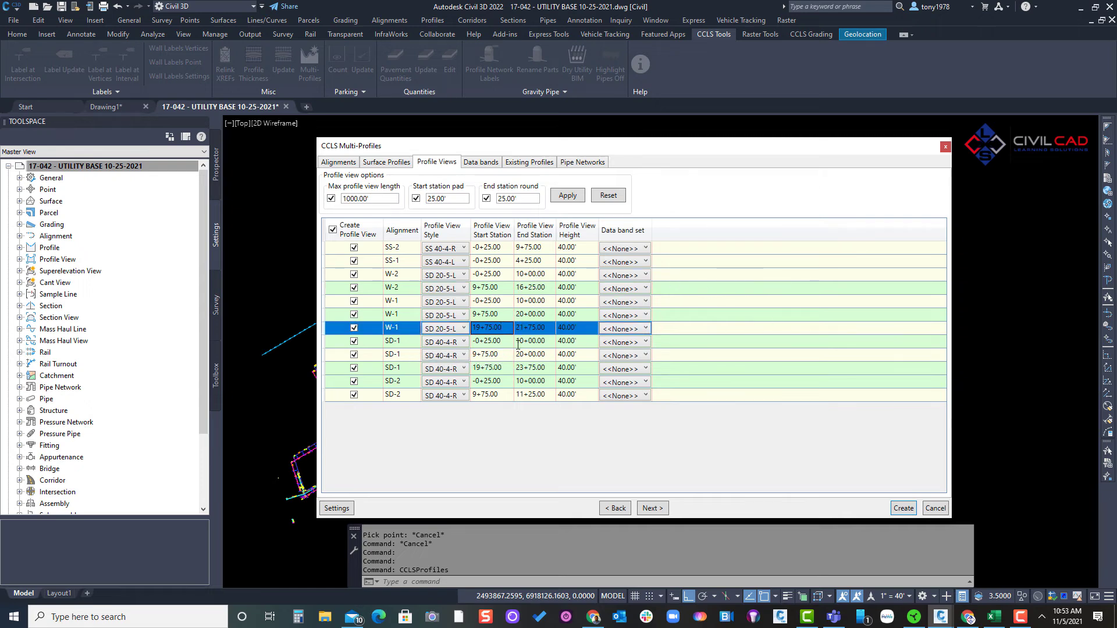
click(496, 355)
click(511, 368)
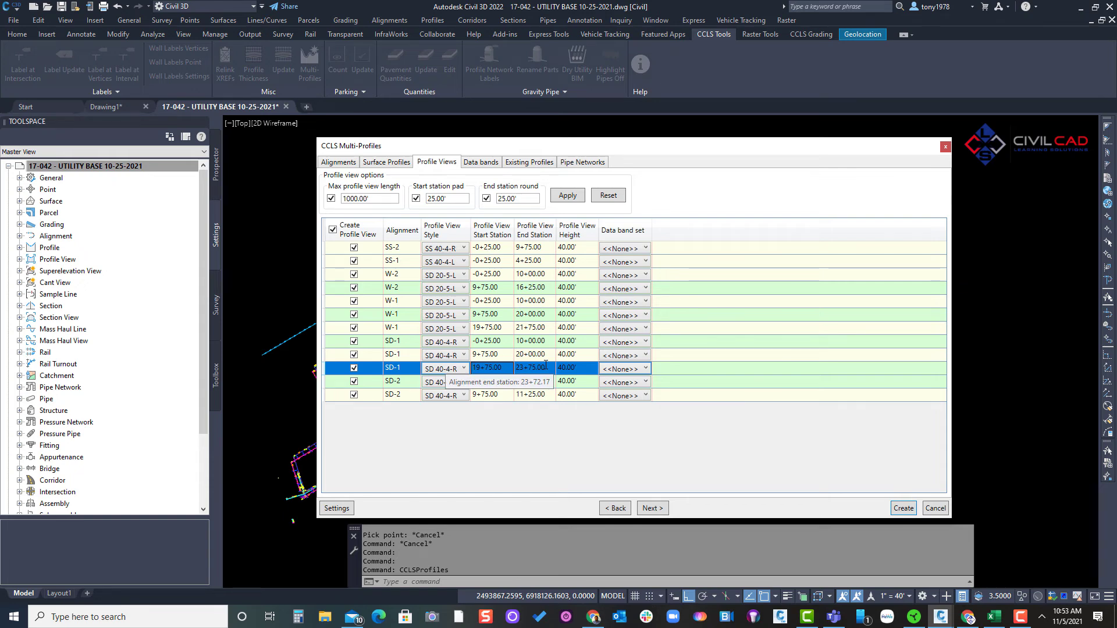
click(566, 446)
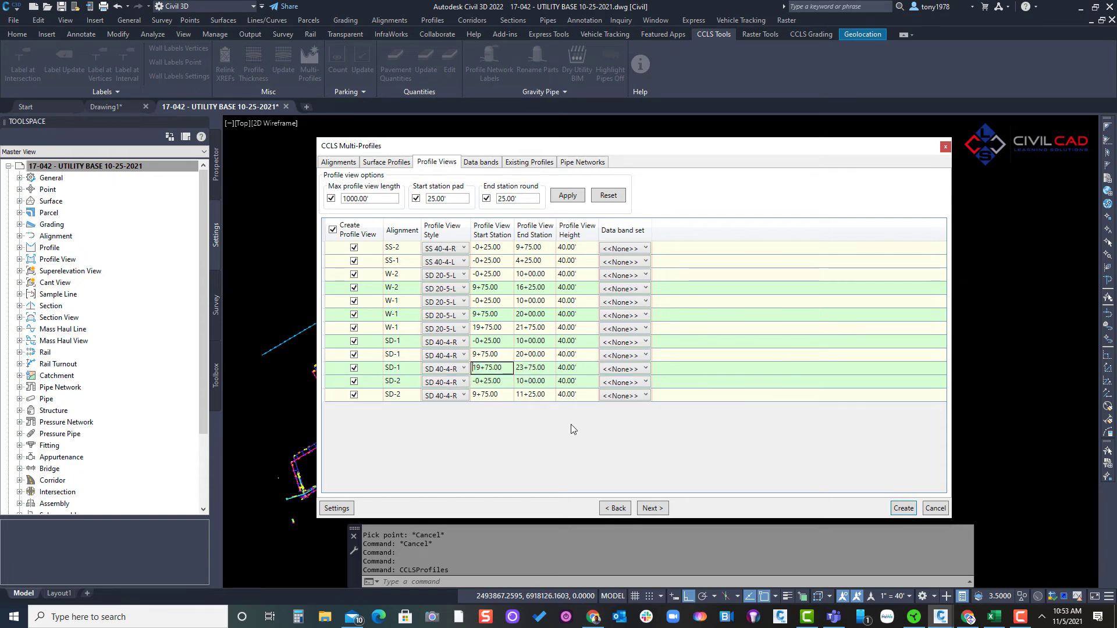
- Review the data band set choices for SS-2 and the data band and existing profile settings
click(630, 252)
click(644, 299)
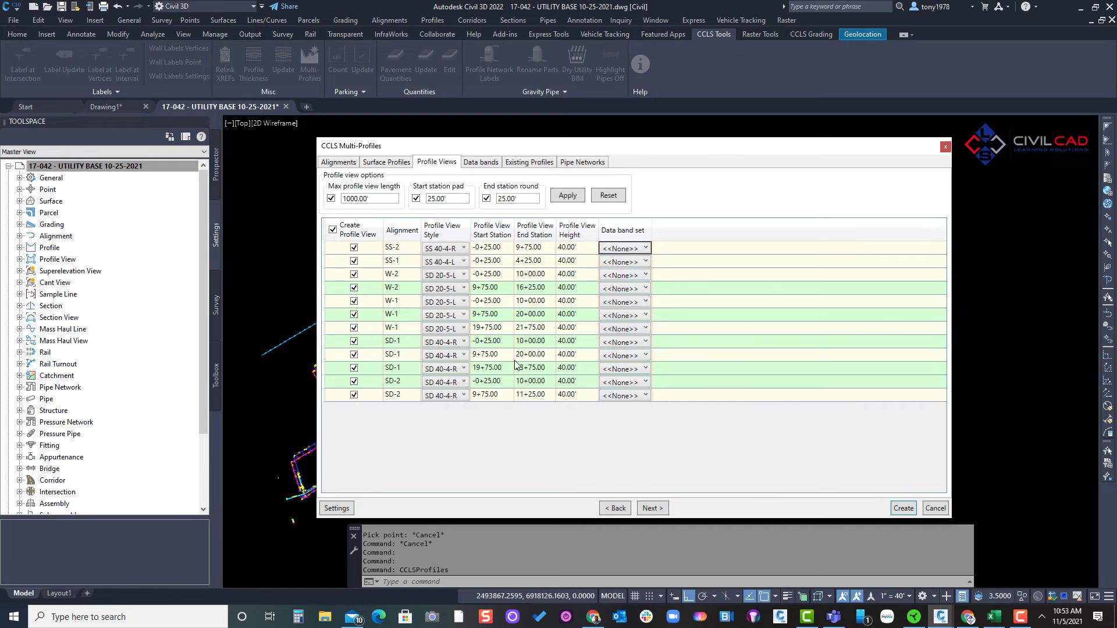
click(477, 162)
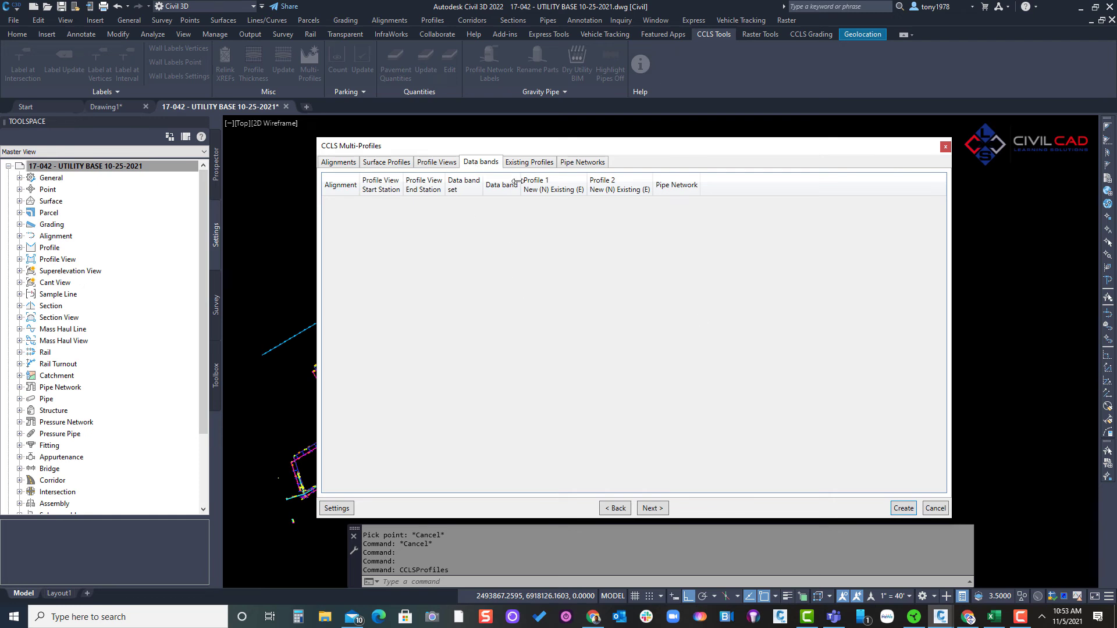
click(517, 163)
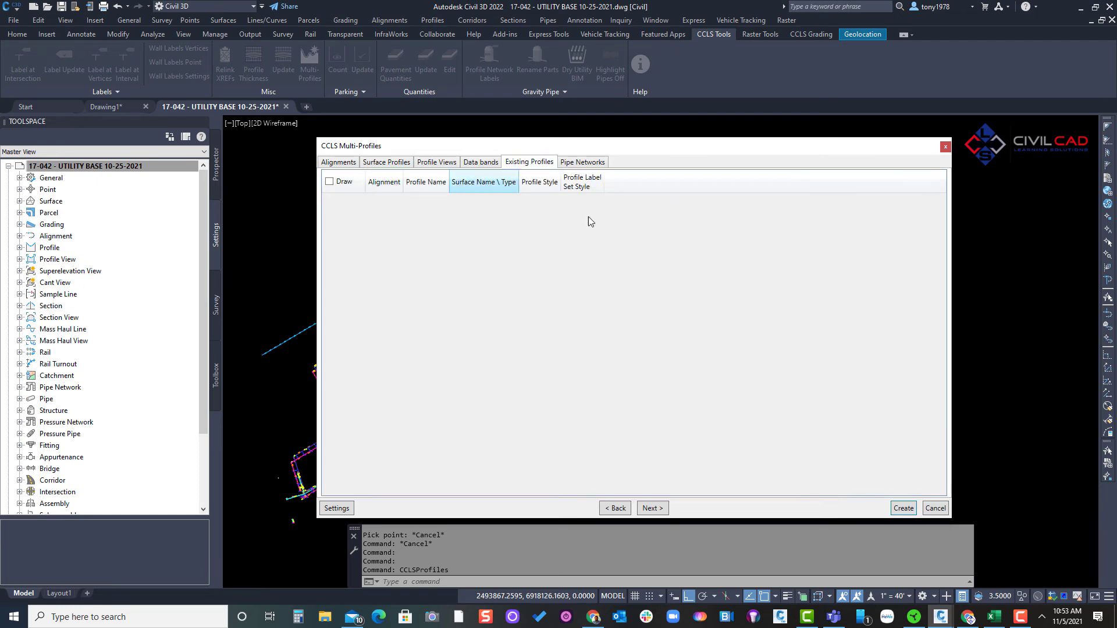
- Include pipe networks SS-1, WL-1, SD-1 and SD-2 in the profile views
click(580, 164)
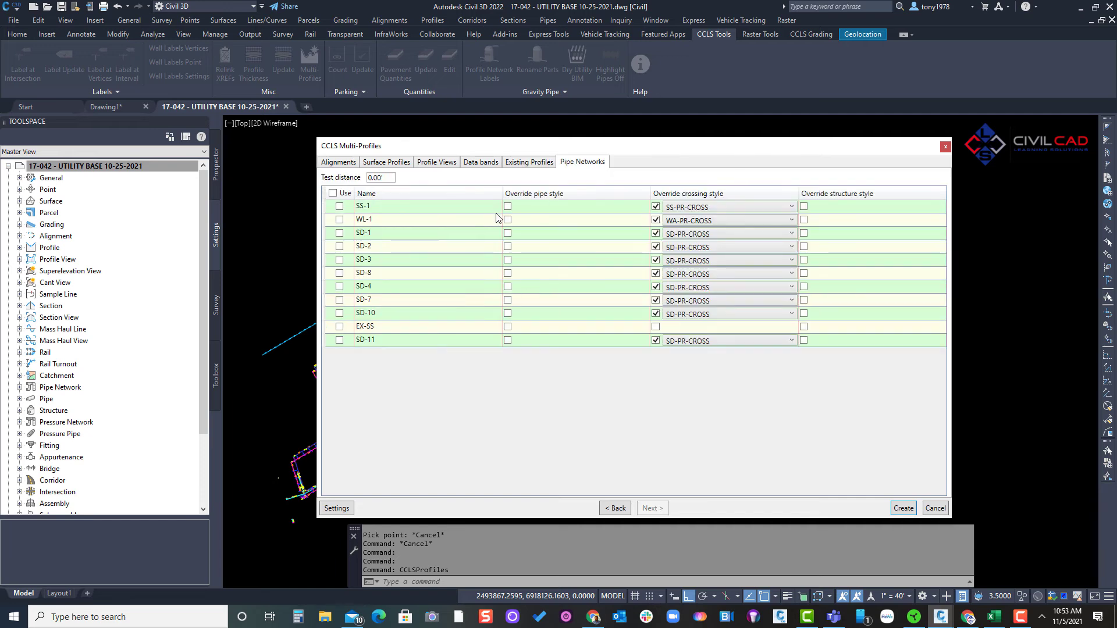
click(339, 219)
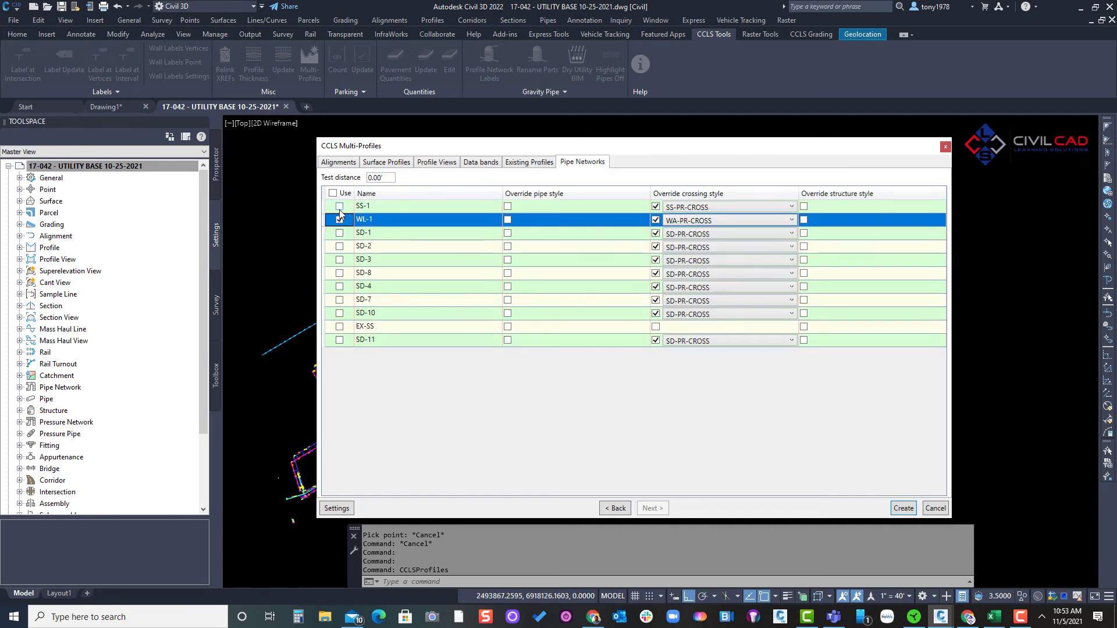
click(339, 207)
click(339, 246)
click(339, 233)
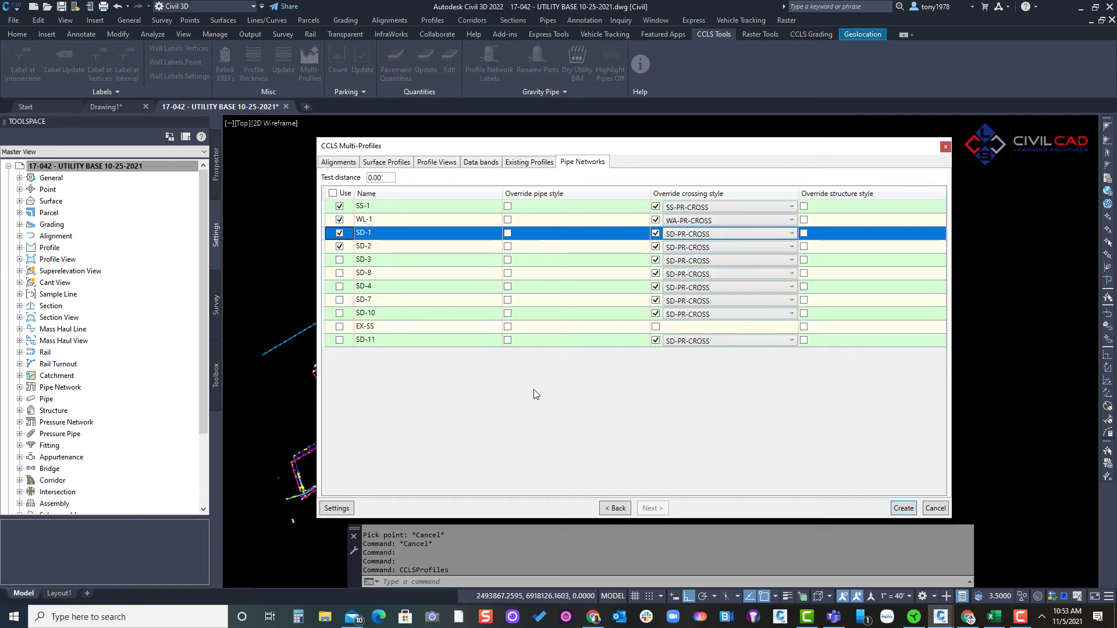
- Turn off the crossing style override for pipe networks SD-11, SD-10, SD-7, SD-4, SD-8 and SD-3
click(656, 341)
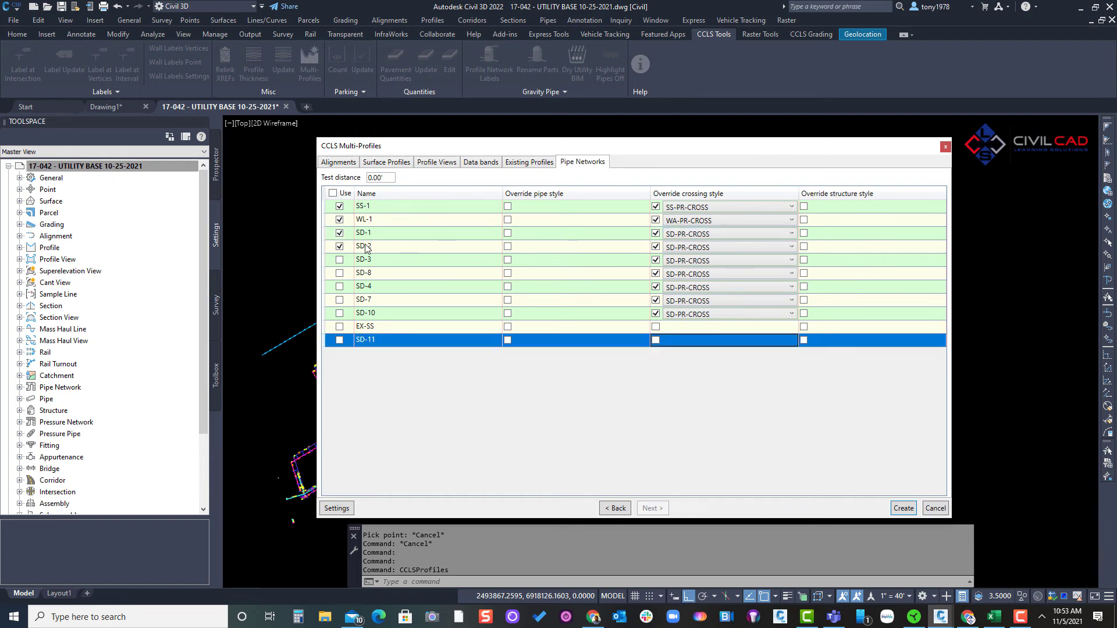
click(656, 313)
click(655, 300)
click(656, 287)
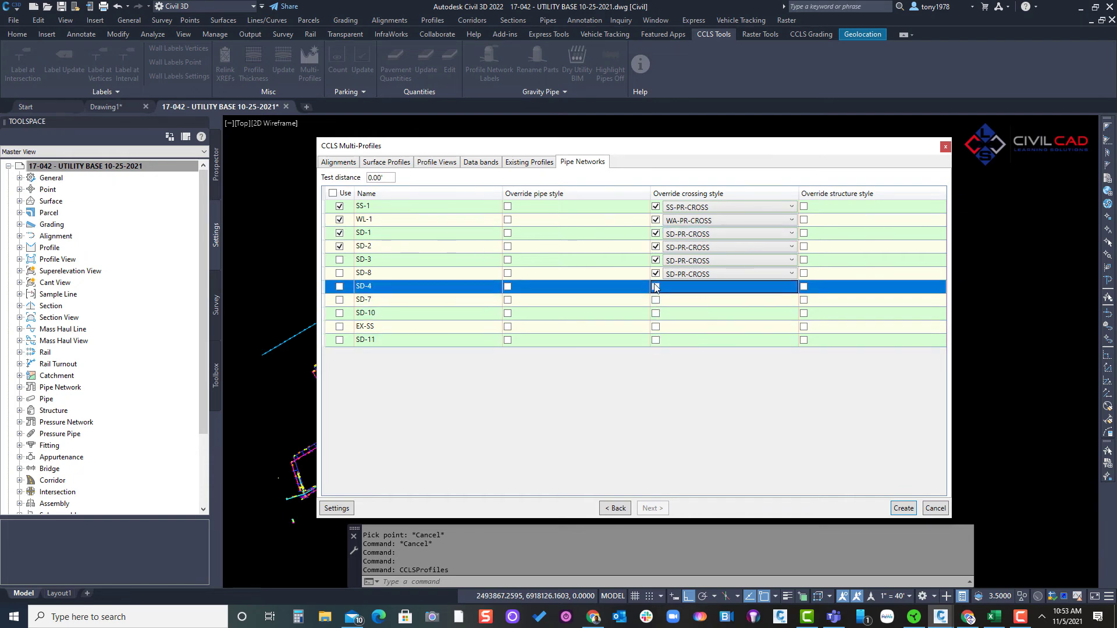
click(655, 274)
click(656, 260)
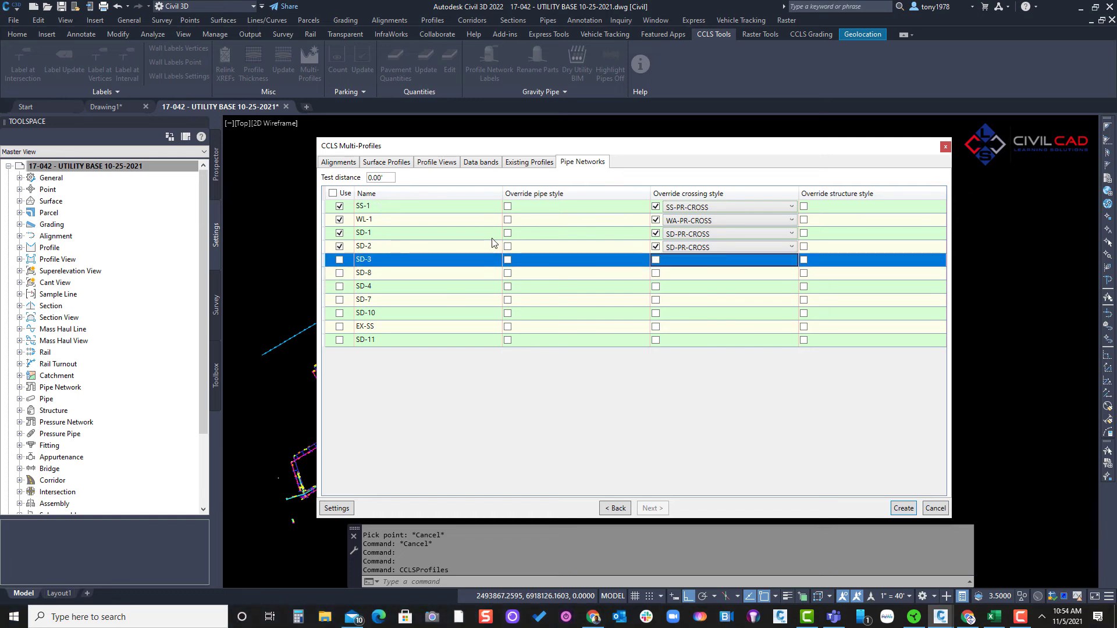
- Create the profiles and profile views, placing them in the empty area beside the utility plan
click(903, 508)
click(760, 352)
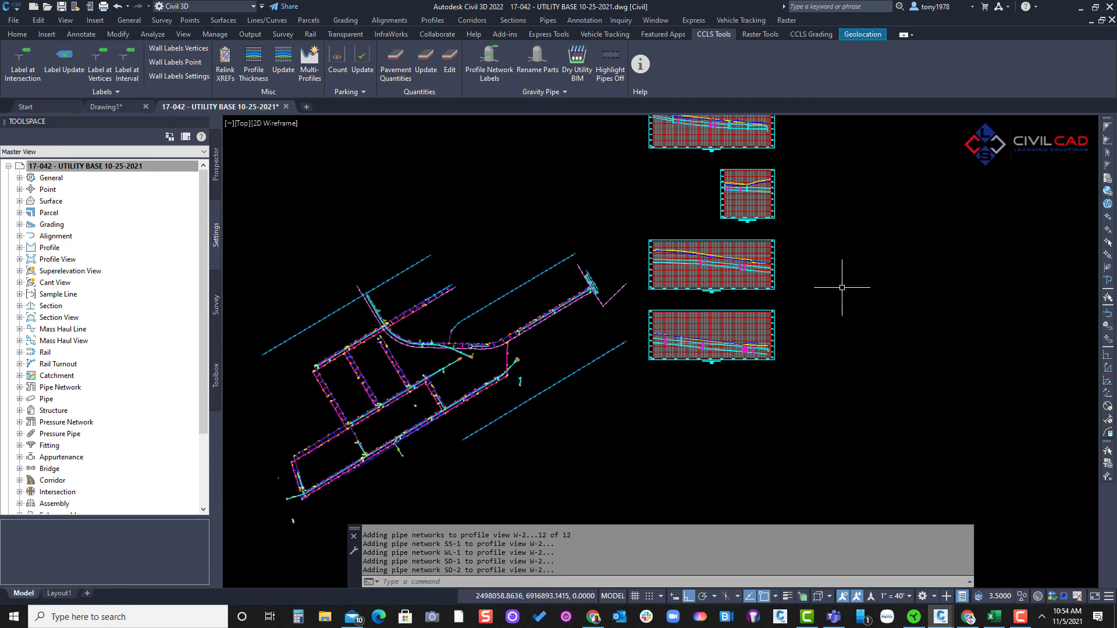
- Examine the new water, sanitary sewer and storm profile views, including the pipes and structures drawn in them
scroll(848, 281, down, 2)
mouse_move(847, 282)
middle_down()
mouse_move(770, 397)
mouse_move(724, 538)
middle_up()
middle_drag(705, 217, 708, 260)
scroll(708, 261, up, 3)
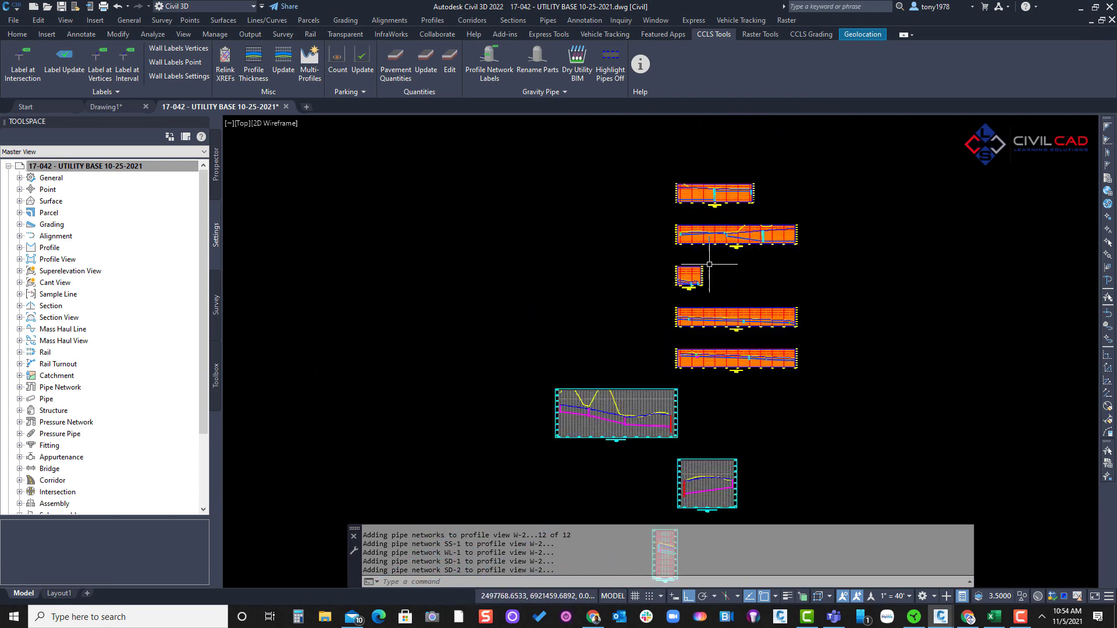
mouse_move(704, 369)
middle_down()
mouse_move(621, 339)
mouse_move(605, 221)
middle_up()
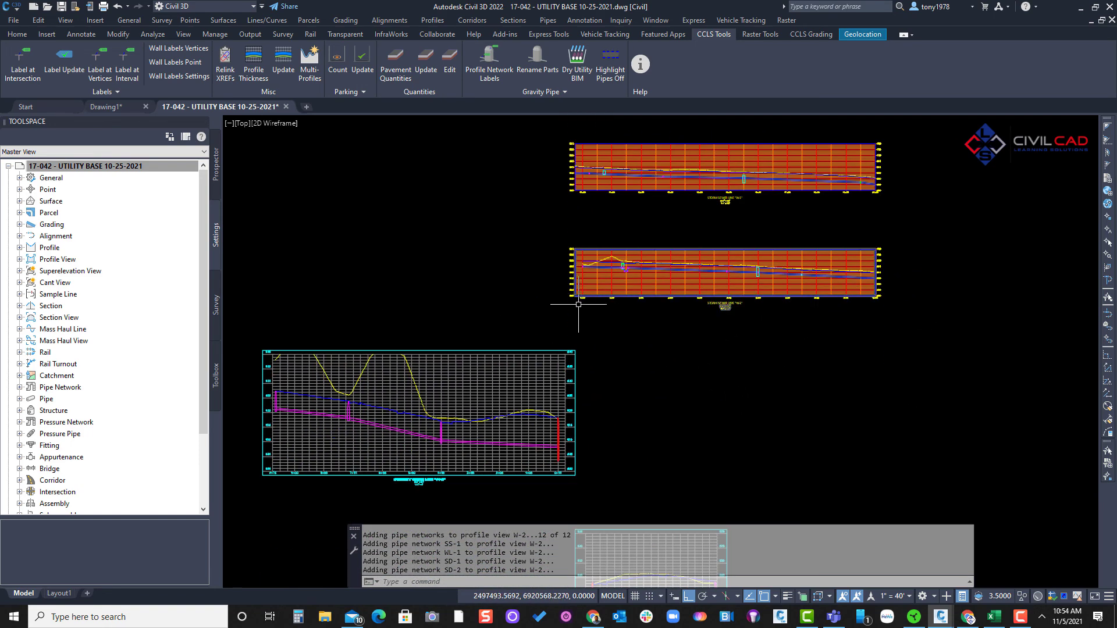
middle_drag(579, 307, 690, 178)
middle_drag(548, 387, 569, 229)
scroll(544, 193, up, 3)
scroll(564, 196, down, 3)
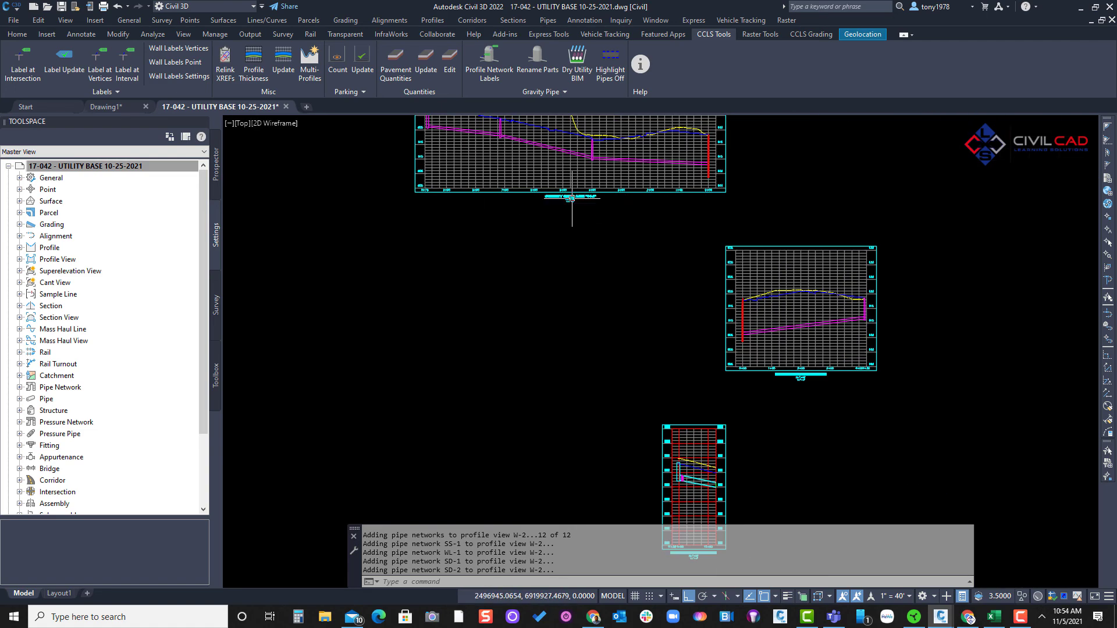
scroll(656, 169, down, 1)
mouse_move(648, 320)
middle_down()
mouse_move(656, 169)
mouse_move(641, 157)
middle_up()
scroll(700, 268, up, 3)
scroll(716, 316, down, 5)
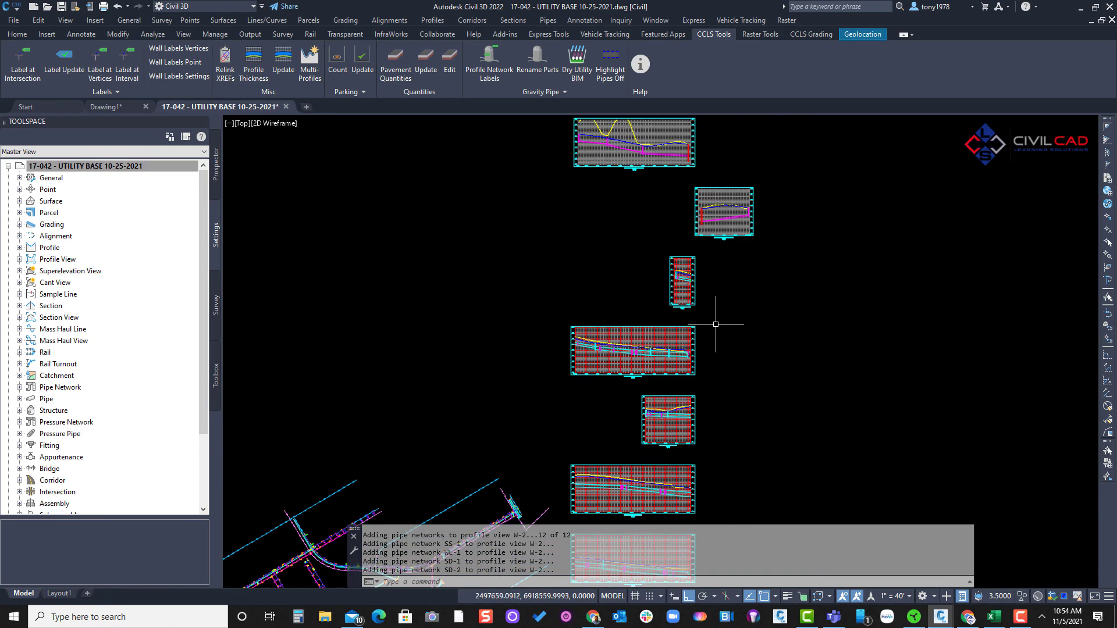
mouse_move(703, 328)
middle_down()
mouse_move(721, 246)
mouse_move(694, 336)
middle_up()
scroll(627, 405, up, 3)
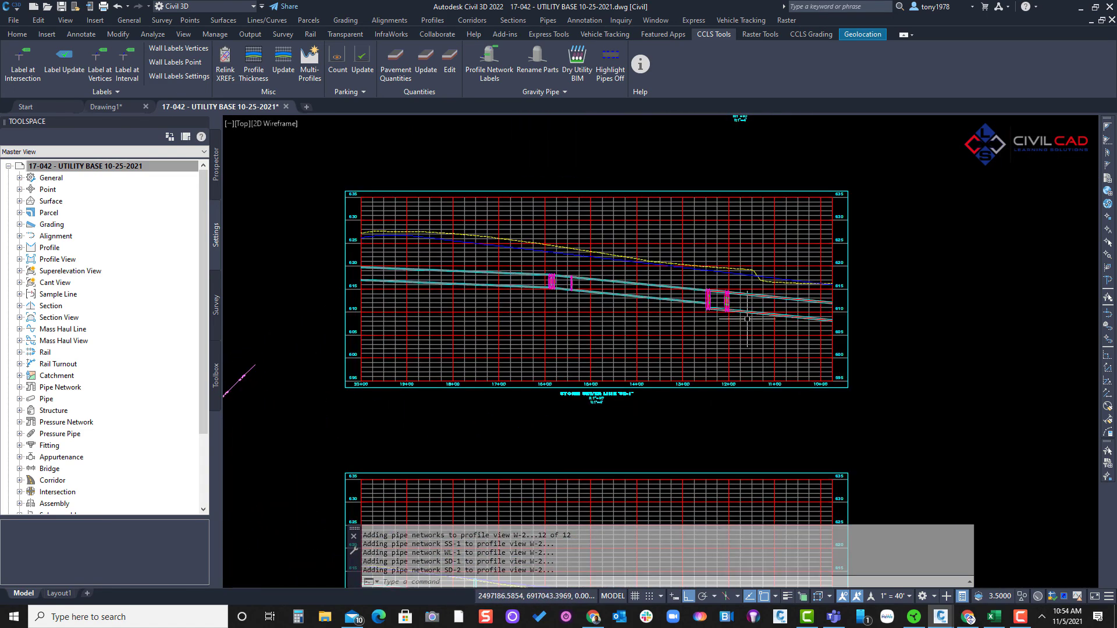
- Examine the SS-1 sanitary sewer profile view and compare the layout of the stacked water and sewer views
scroll(723, 320, down, 2)
scroll(723, 319, down, 1)
middle_drag(685, 250, 610, 504)
scroll(699, 312, up, 3)
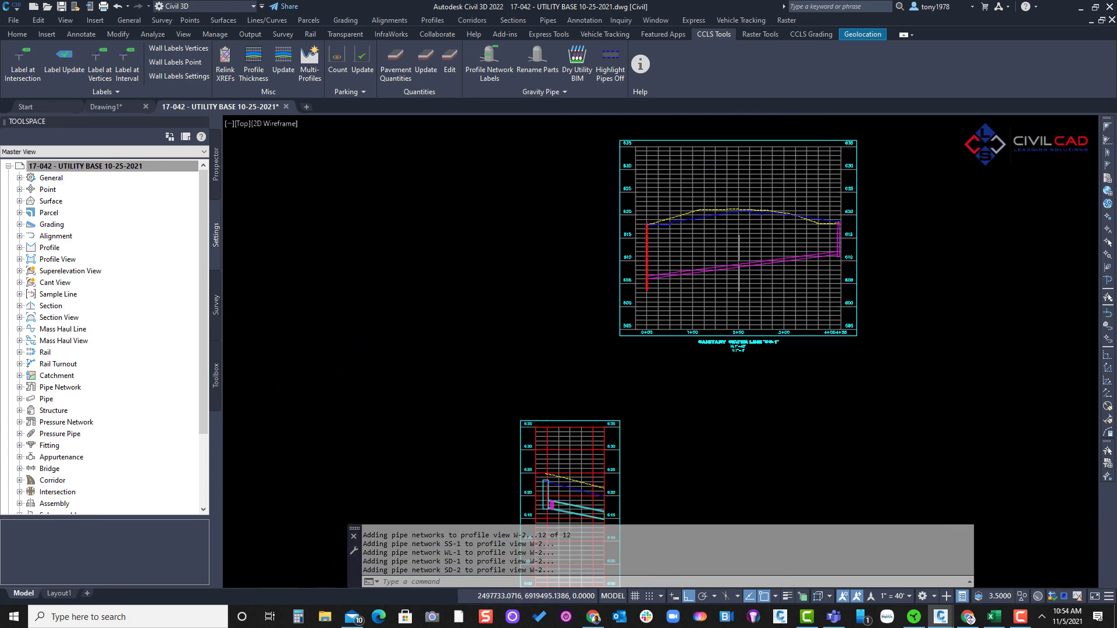
scroll(727, 266, down, 1)
middle_drag(727, 266, 664, 300)
scroll(664, 300, down, 4)
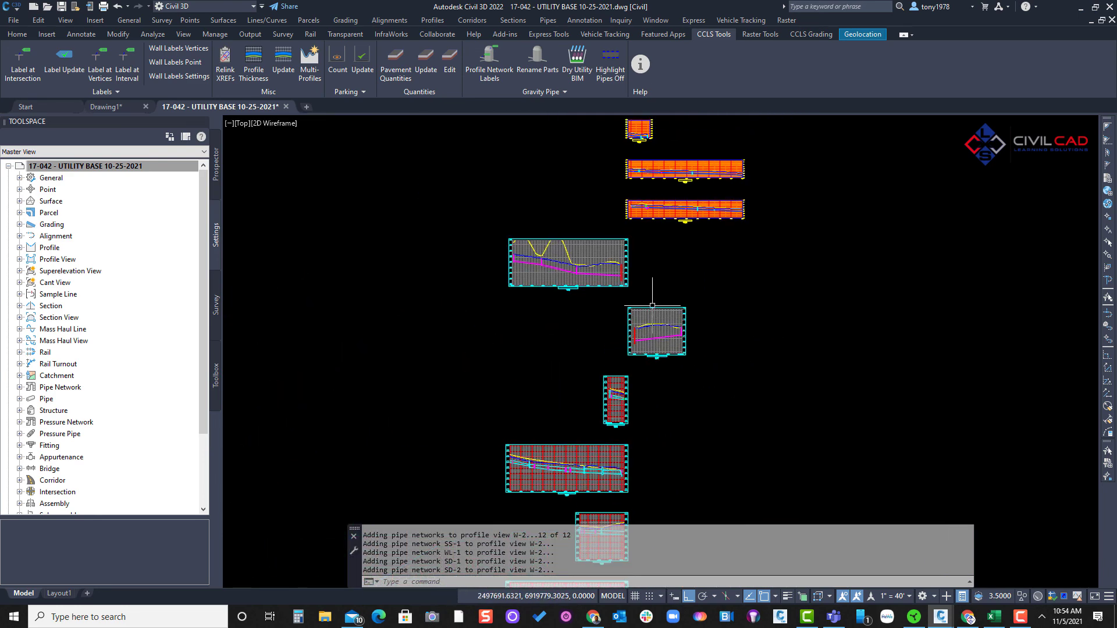
key(Escape)
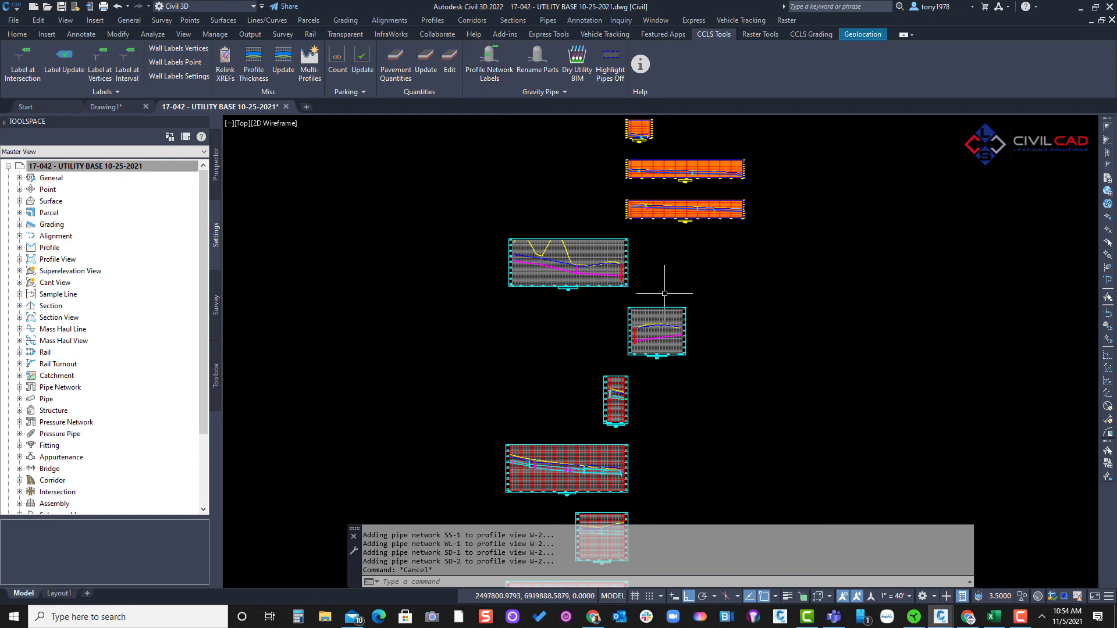
mouse_move(667, 413)
middle_down()
mouse_move(682, 395)
mouse_move(673, 419)
middle_up()
middle_drag(652, 275, 628, 446)
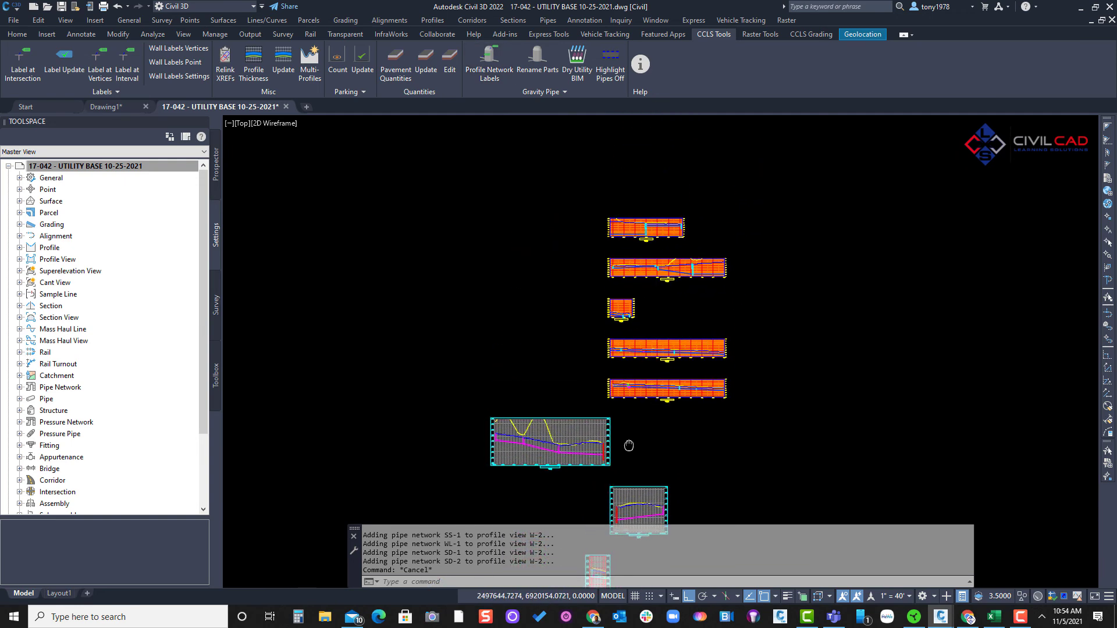
middle_drag(653, 396, 678, 238)
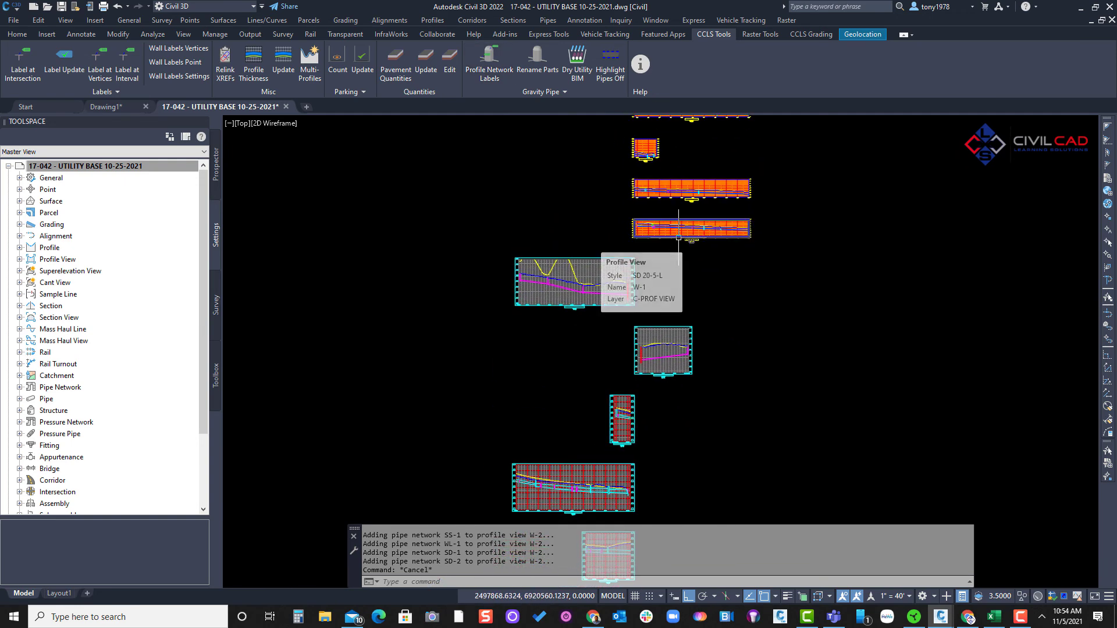
key(Escape)
- Reopen the Multi-Profiles settings and check the settings files available in the AUTOCAD folder without loading one
click(309, 71)
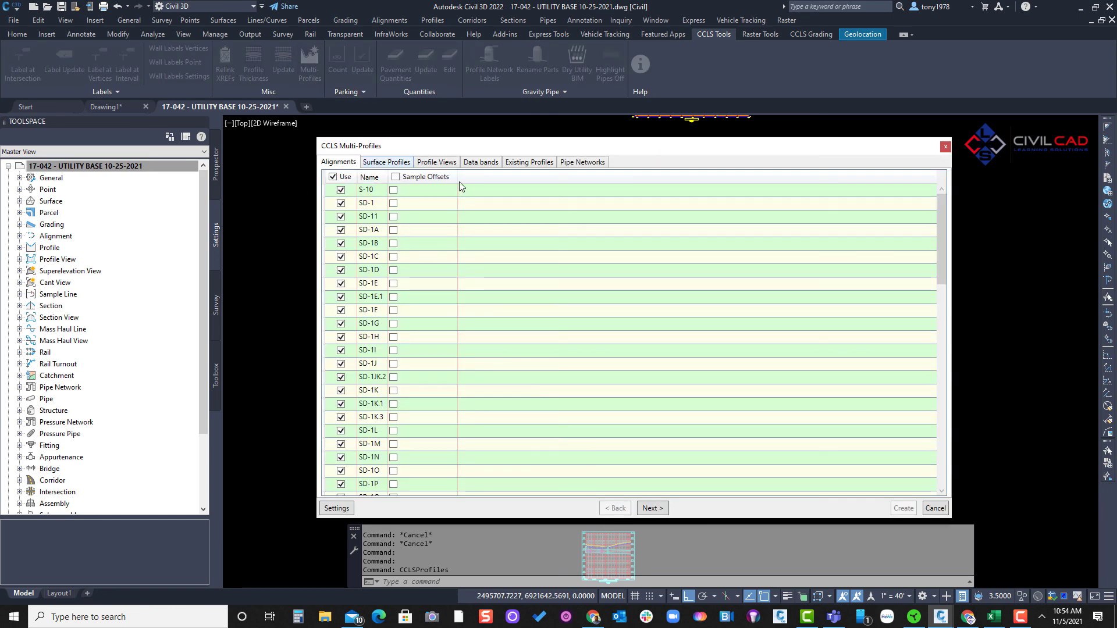
click(393, 163)
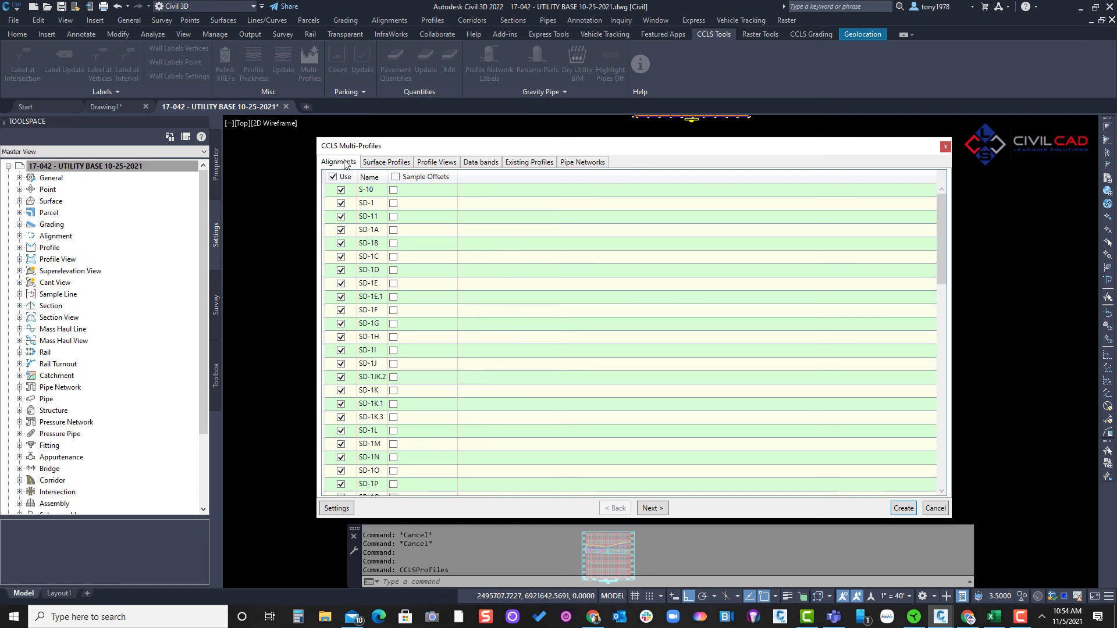
click(337, 508)
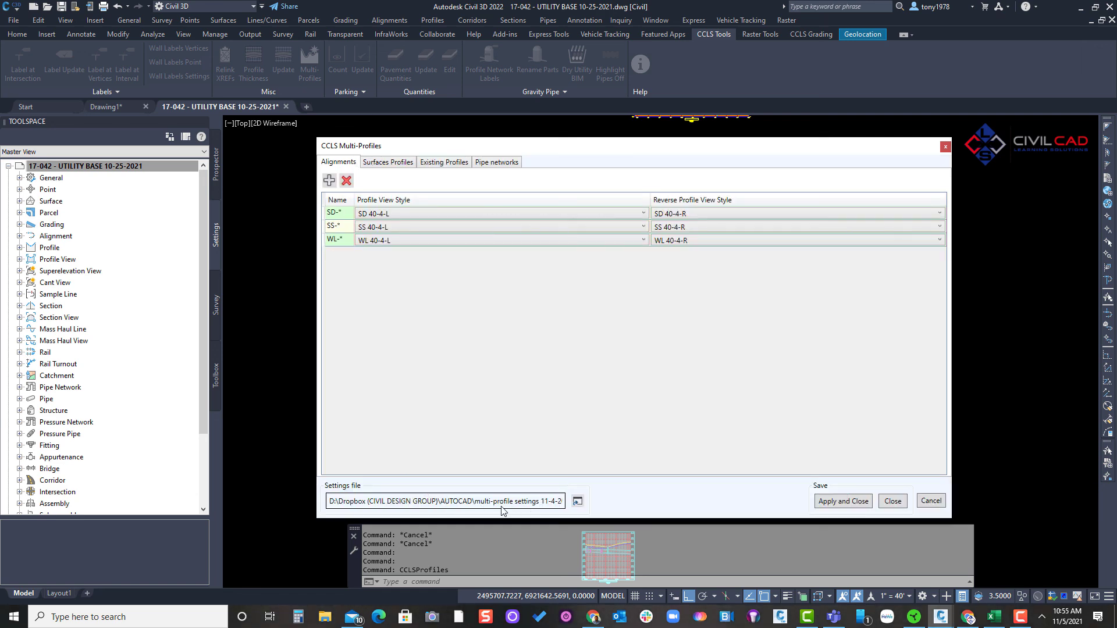
click(577, 501)
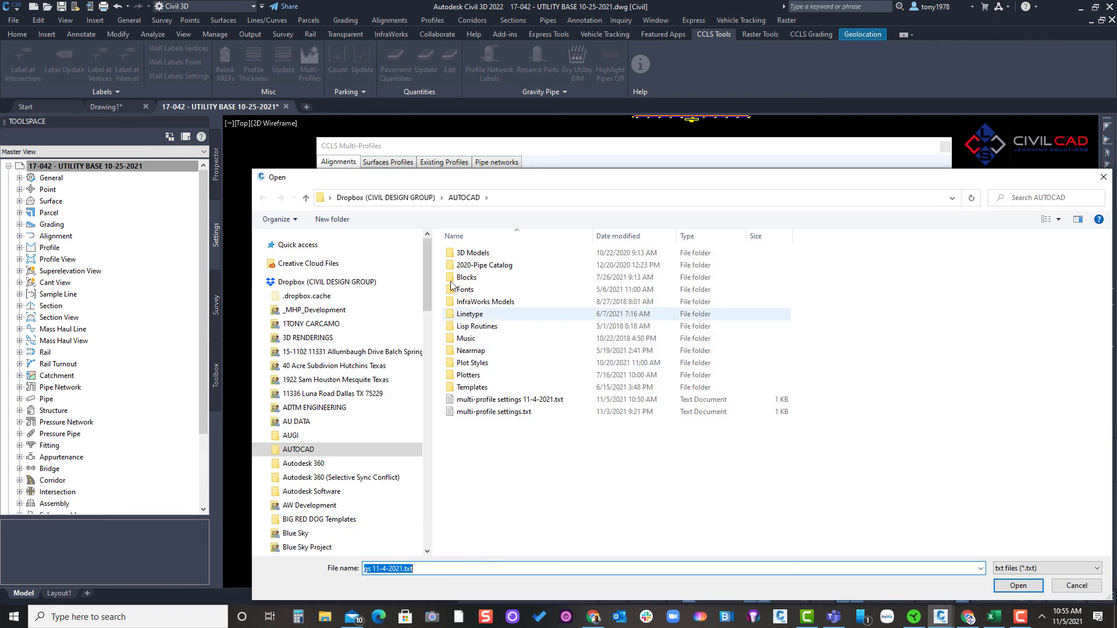
click(1062, 585)
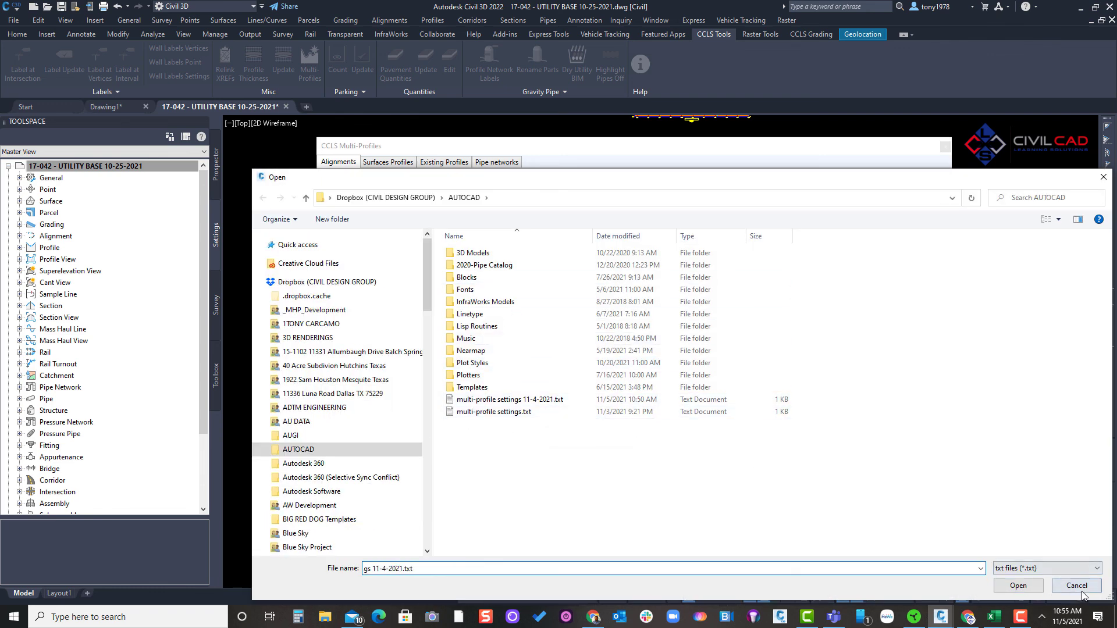